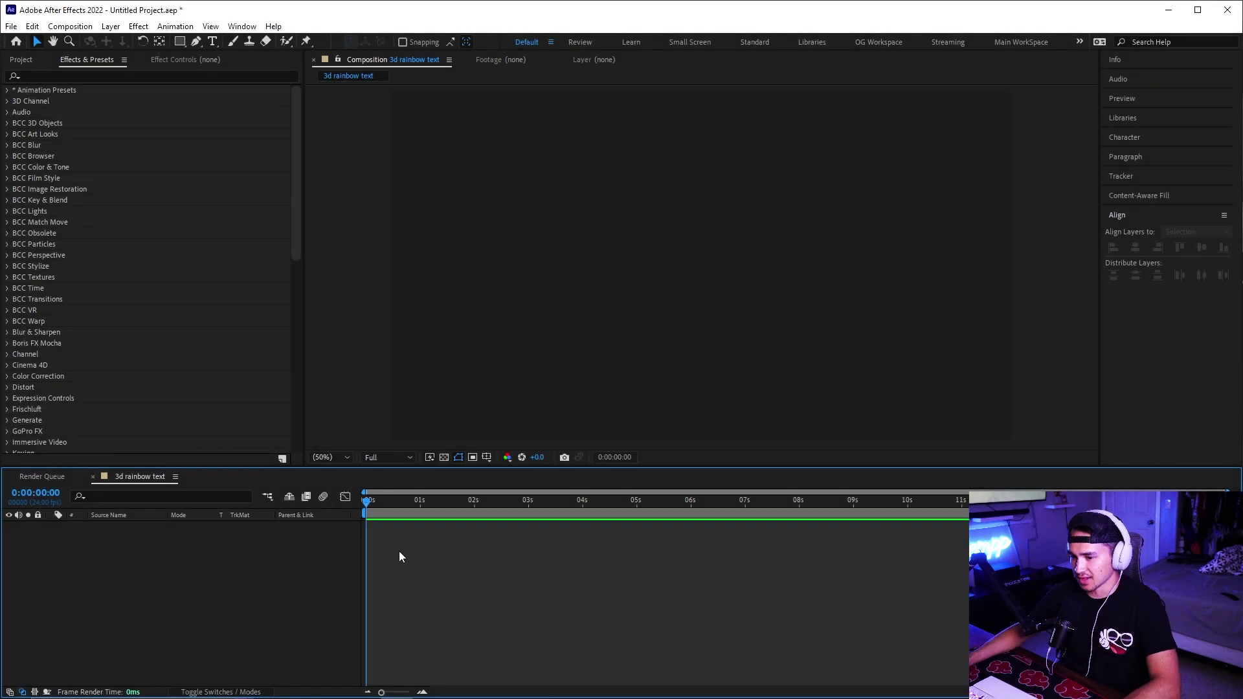
Create a new text layer reading SHOOTATIME in Uni Sans Heavy CAPS, 270 px
right_click(400, 557)
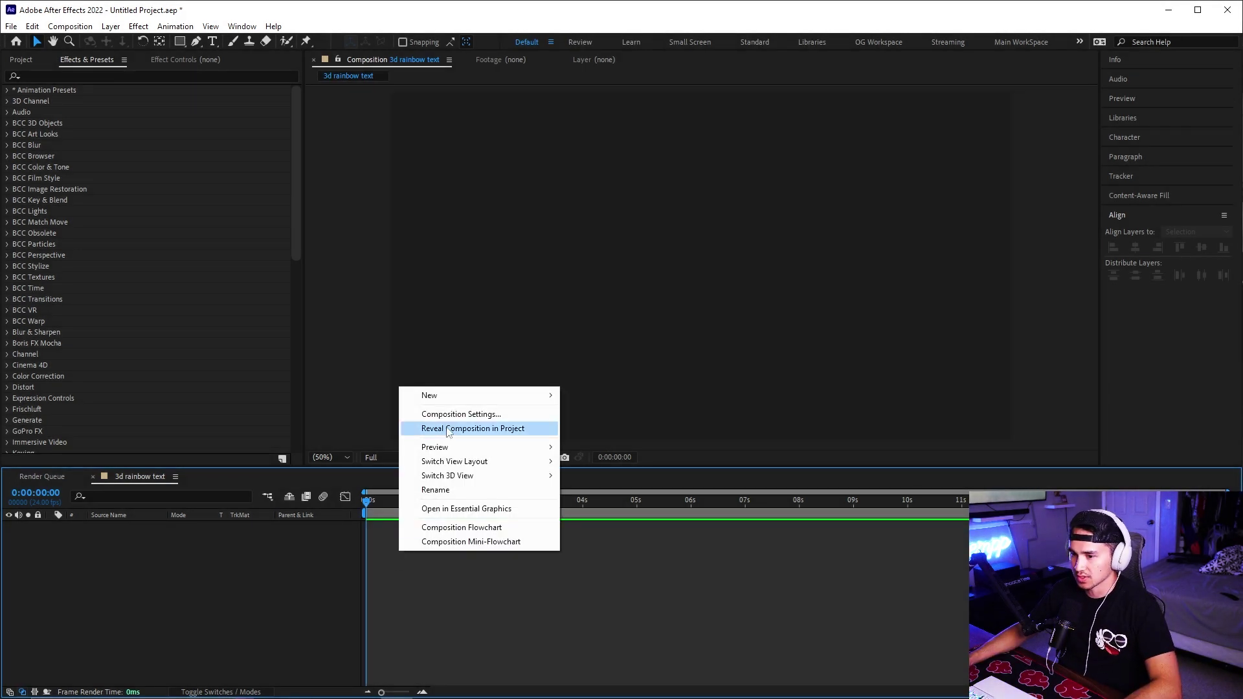
mouse_move(463, 396)
click(573, 418)
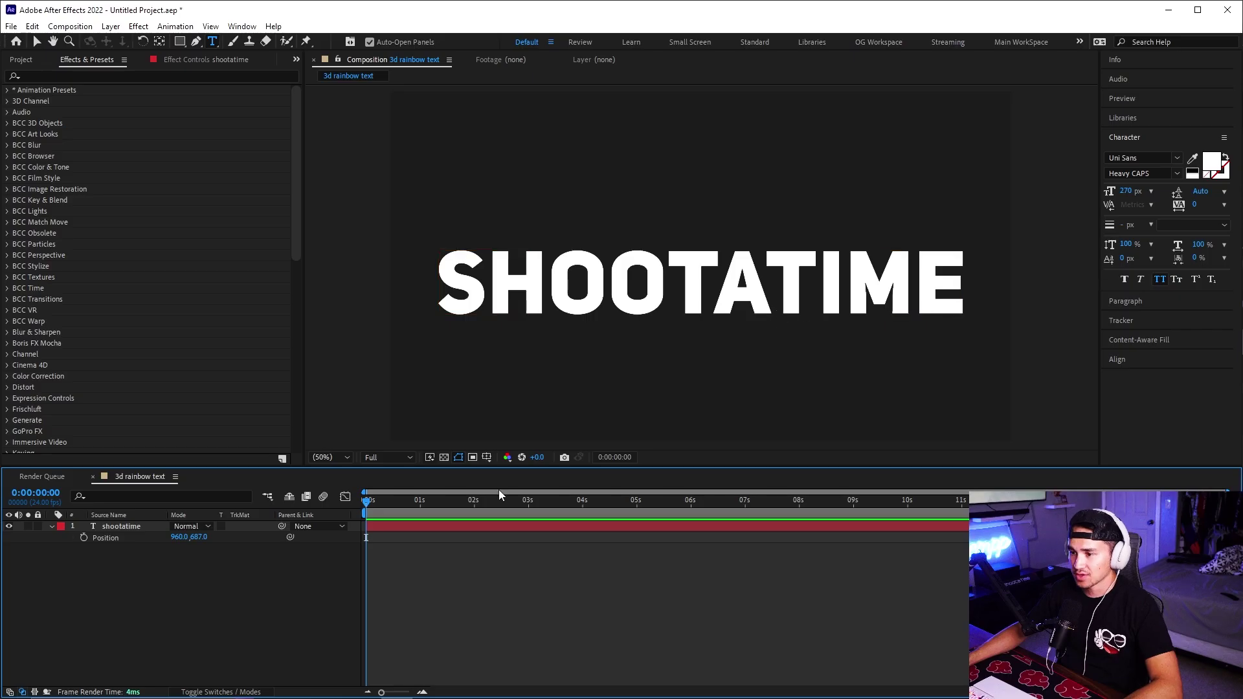
Create a 000000 black solid named '3d element text'
right_click(387, 562)
mouse_move(453, 407)
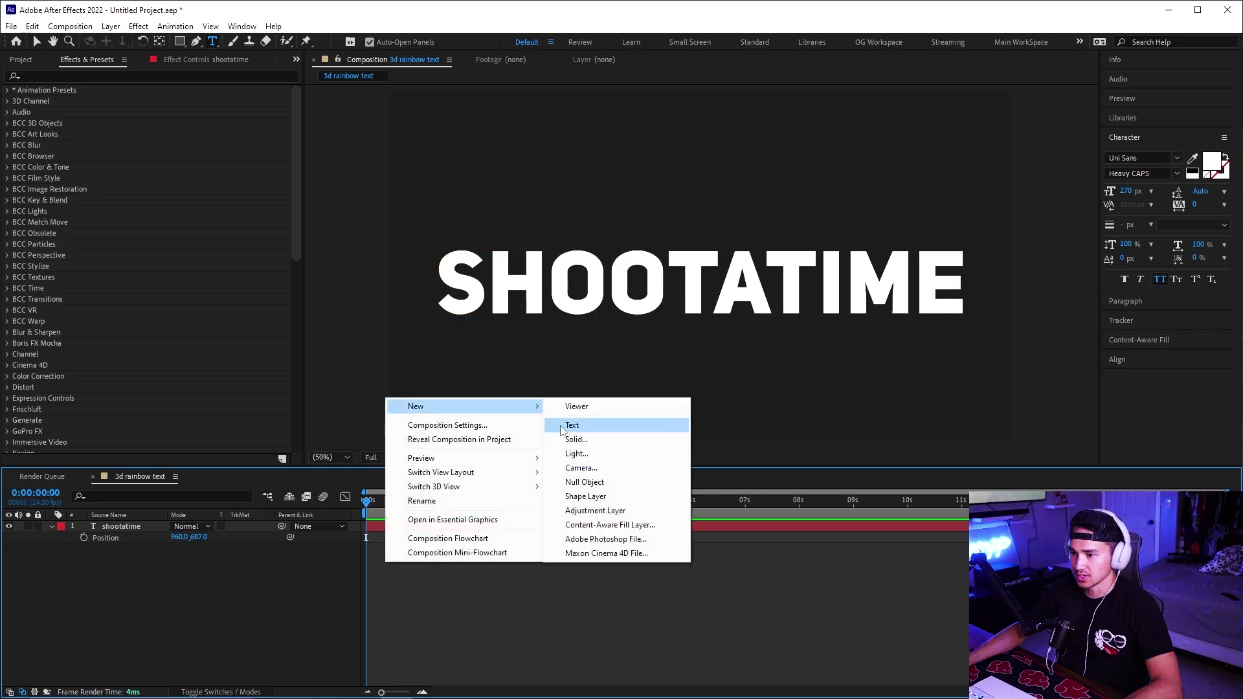
click(575, 440)
text(3d)
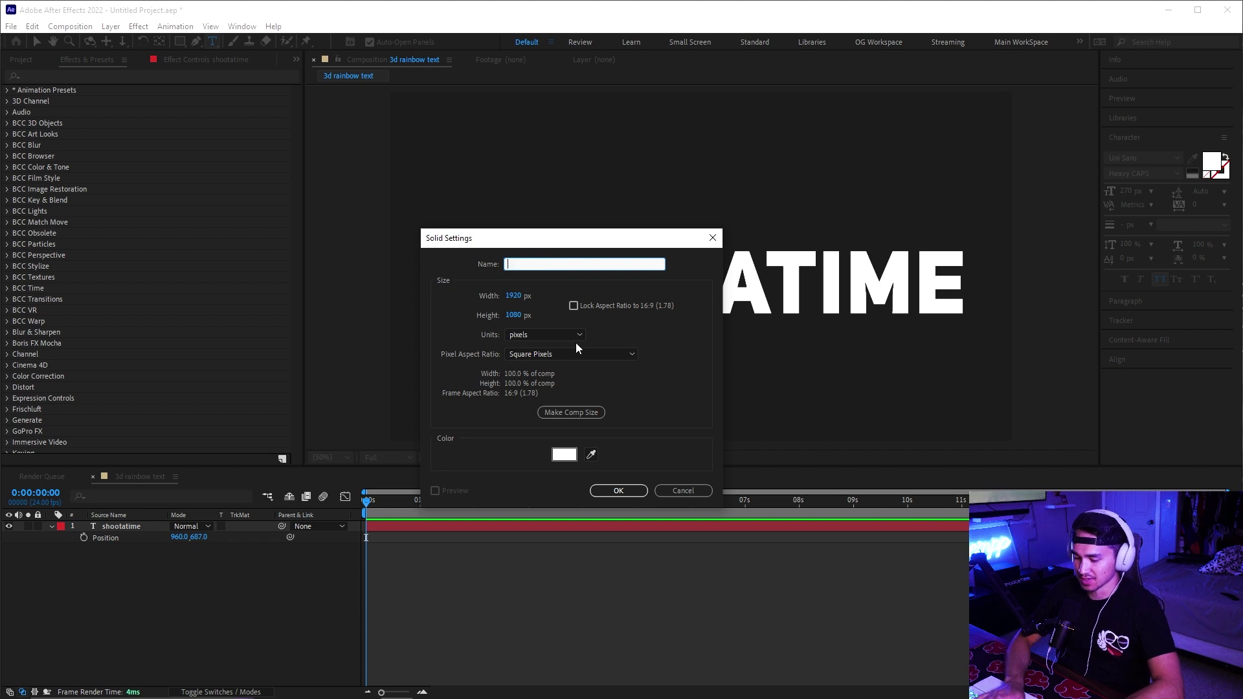
text( element)
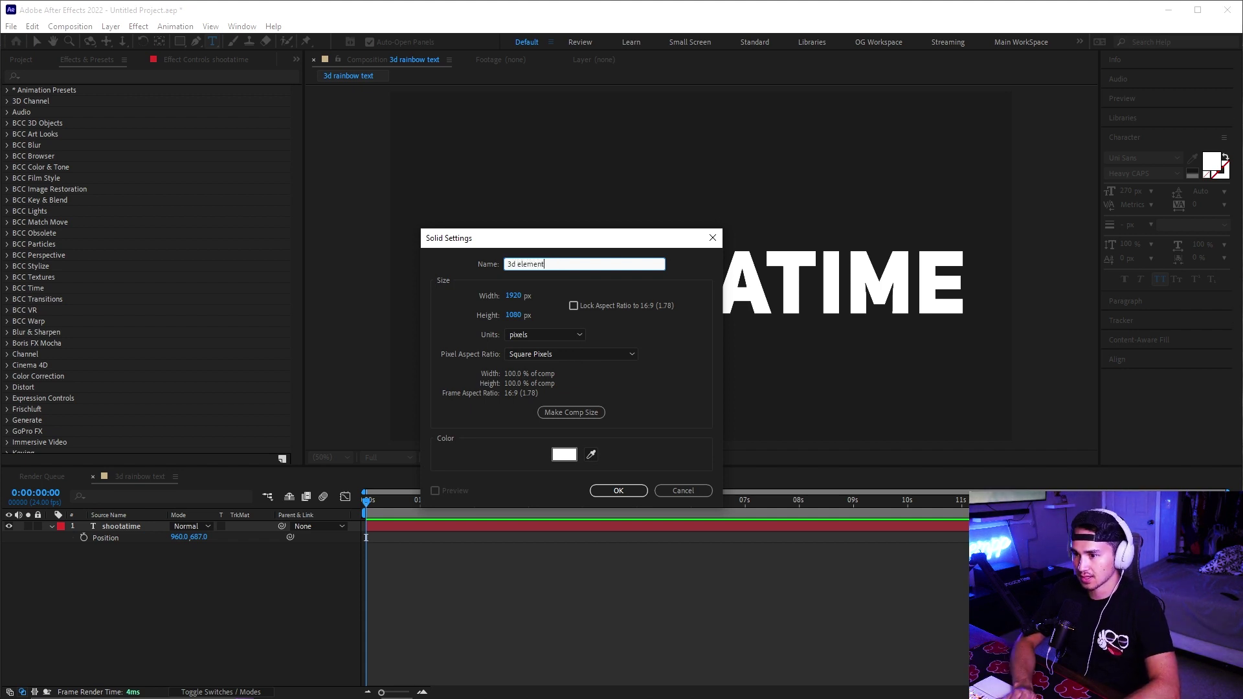
text( text)
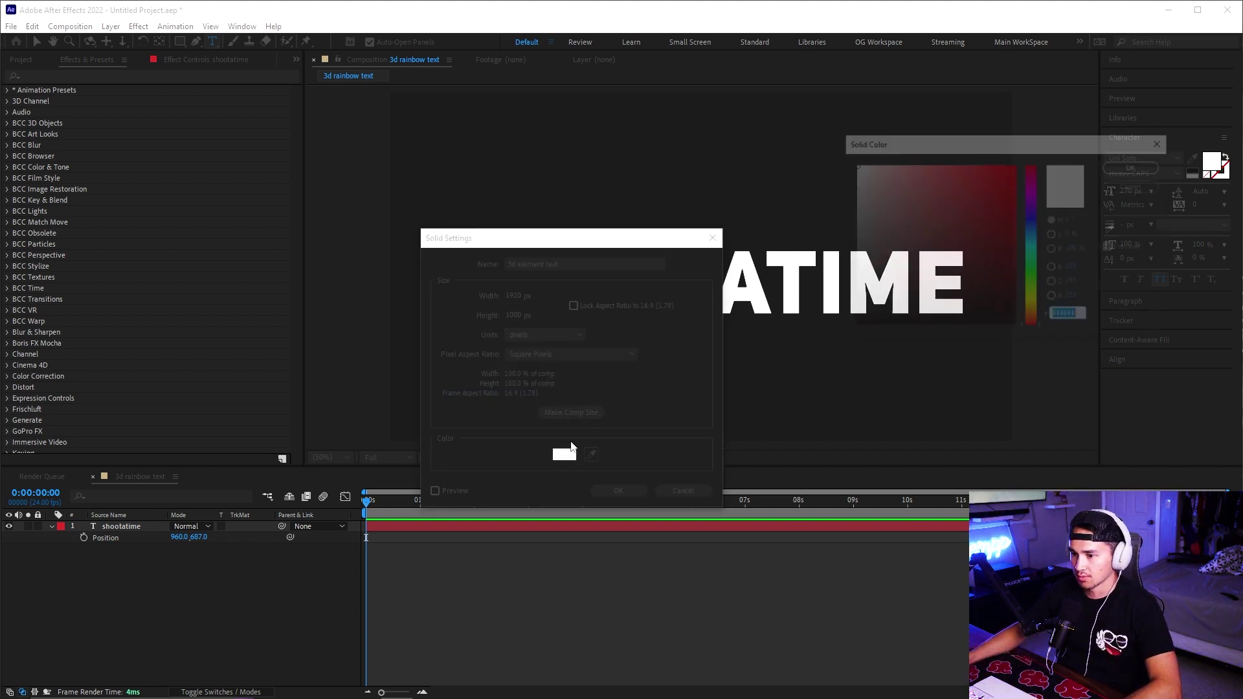
click(564, 455)
text(000000)
key(Return)
key(Return)
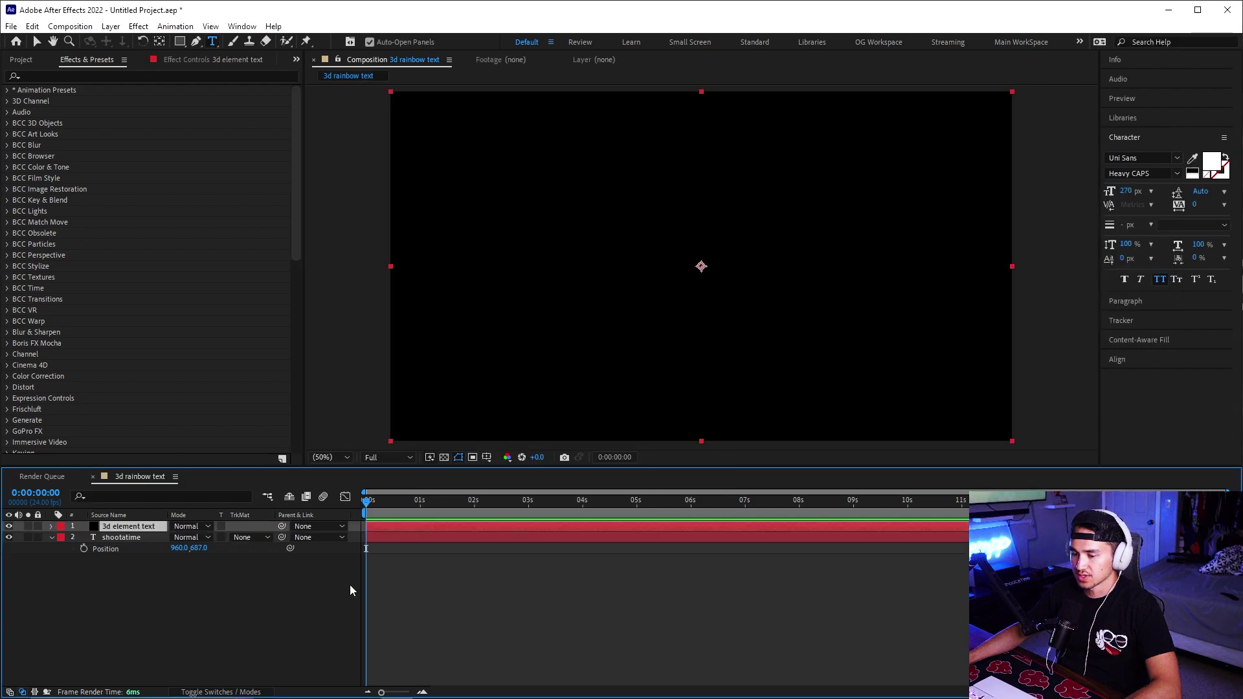
Apply the Element effect to the 3d element text solid
click(53, 78)
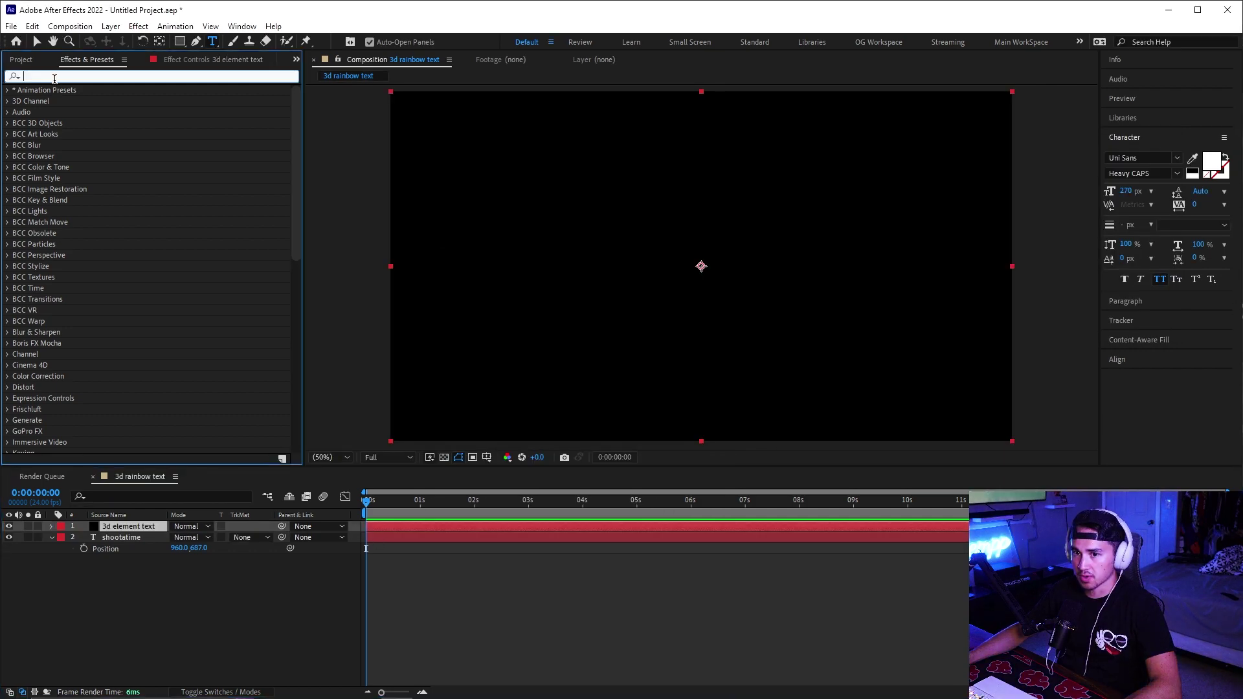
text(eleme)
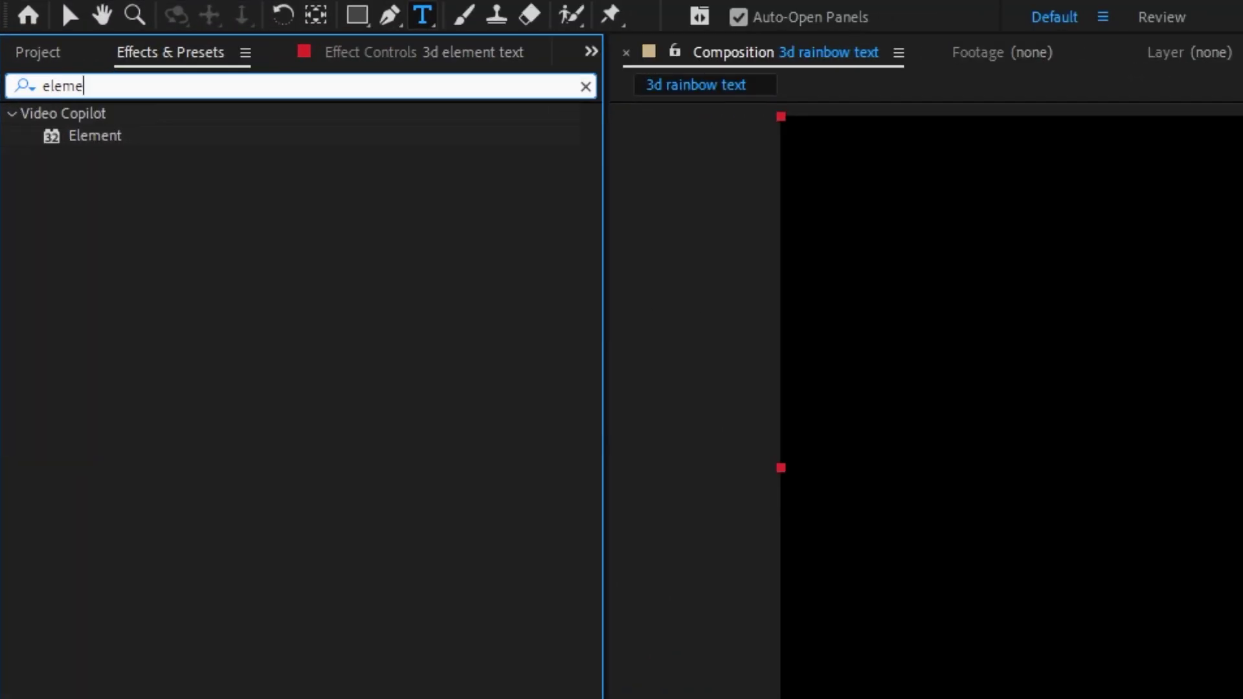
drag(98, 136, 379, 532)
drag(379, 527, 378, 527)
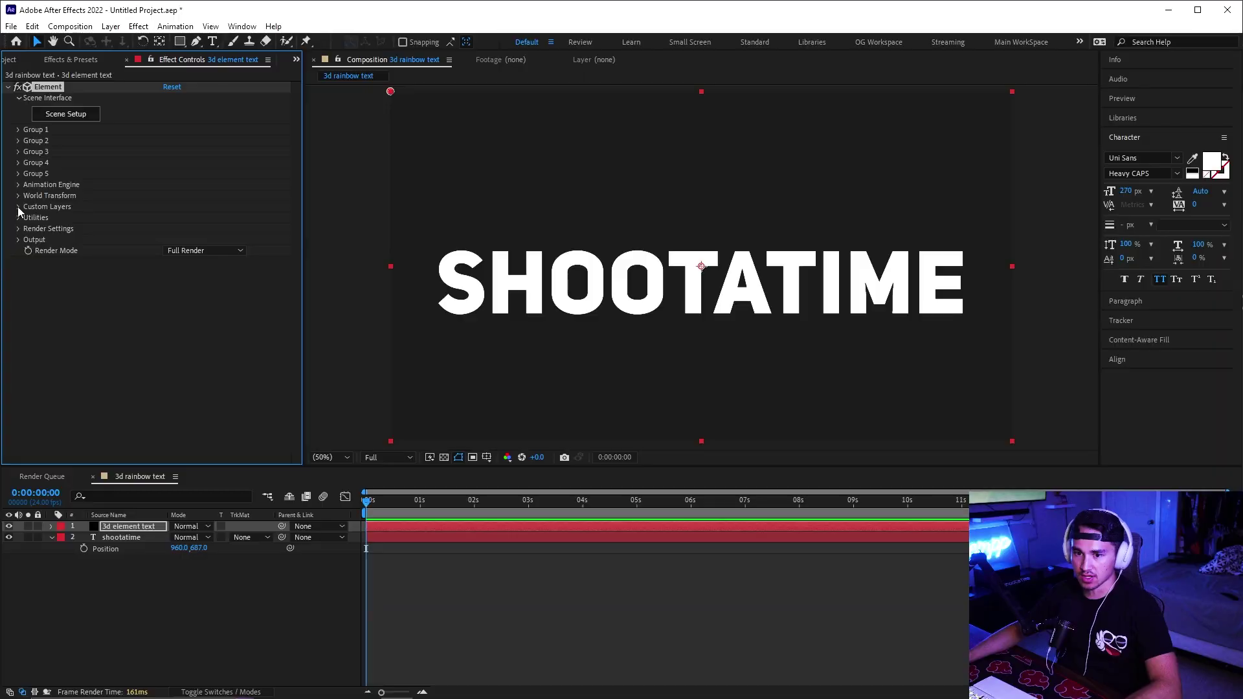
Set Custom Layers Path Layer 1 to shootatime and open Element's Scene Setup
click(18, 207)
click(27, 217)
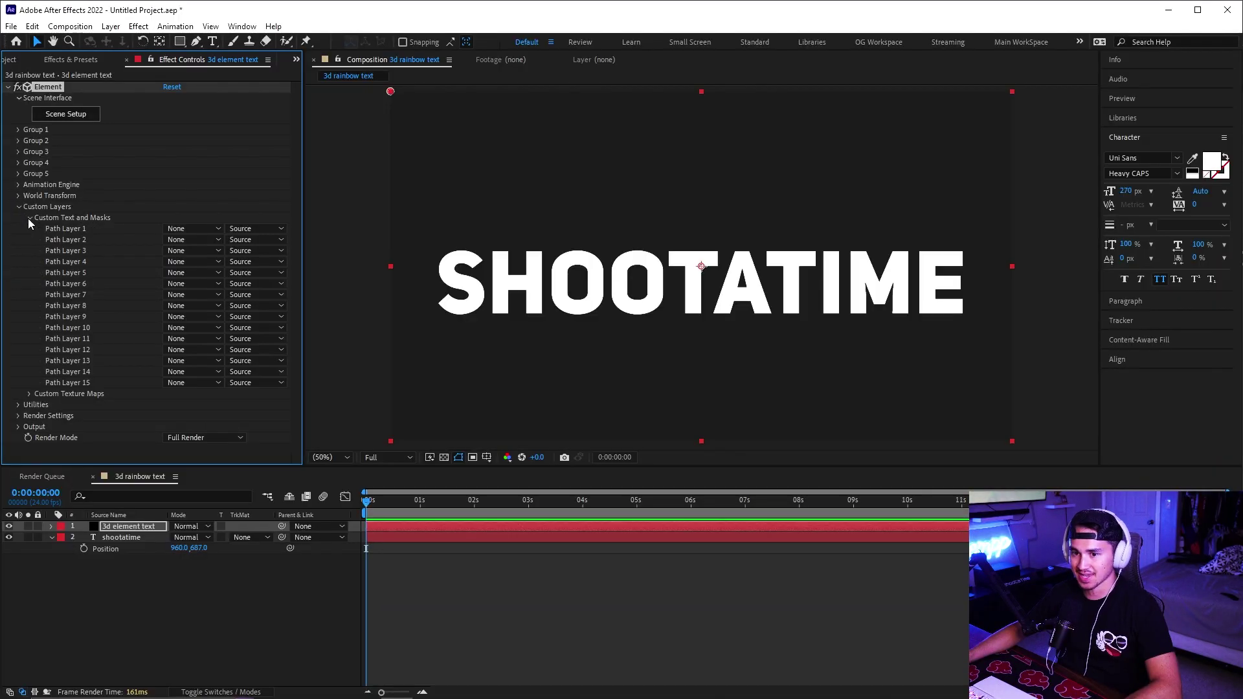
click(196, 231)
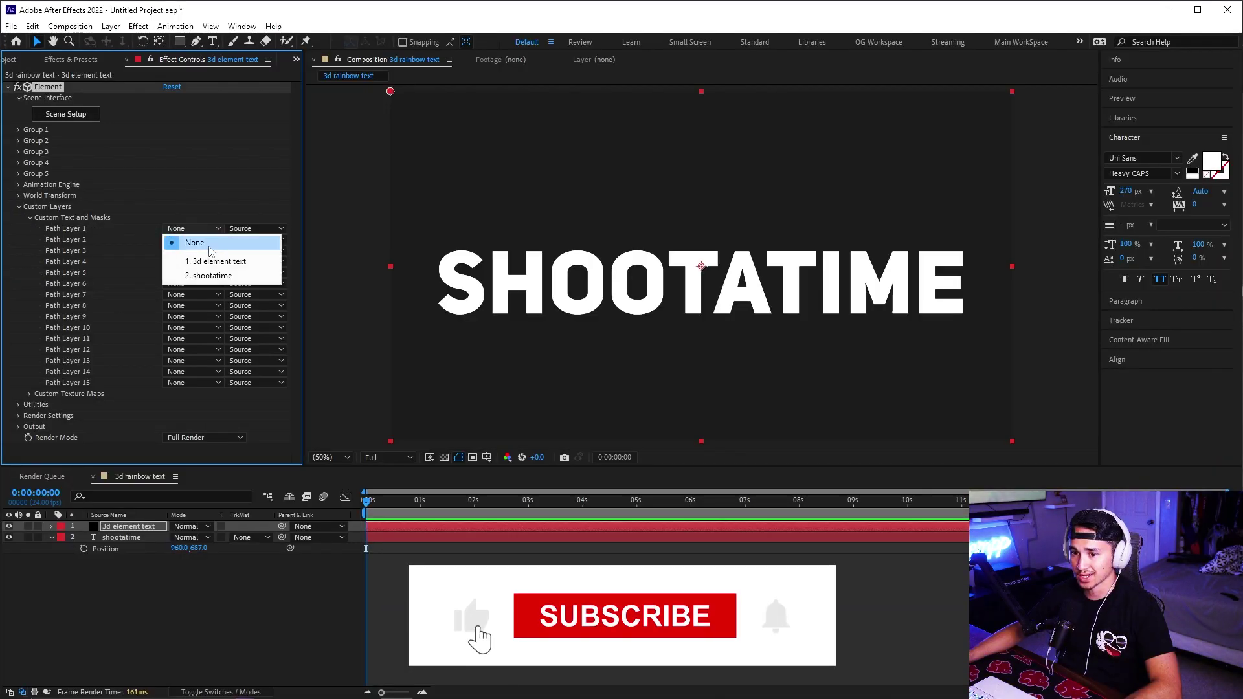
click(209, 276)
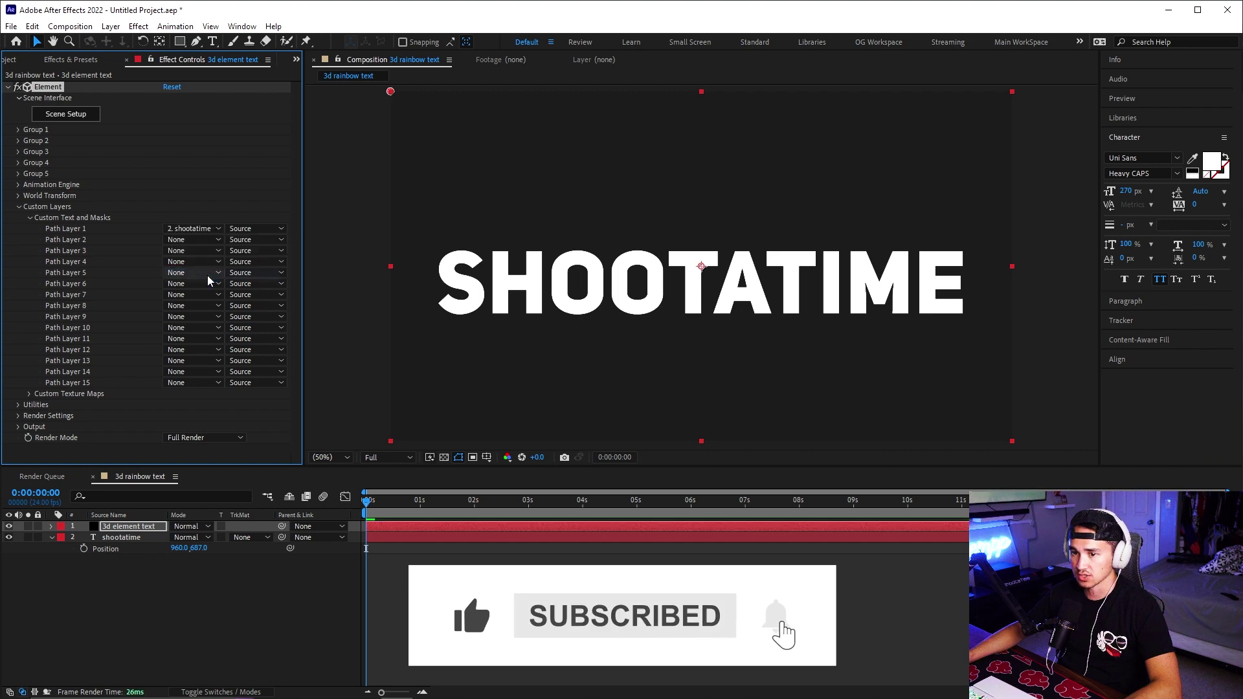
click(68, 120)
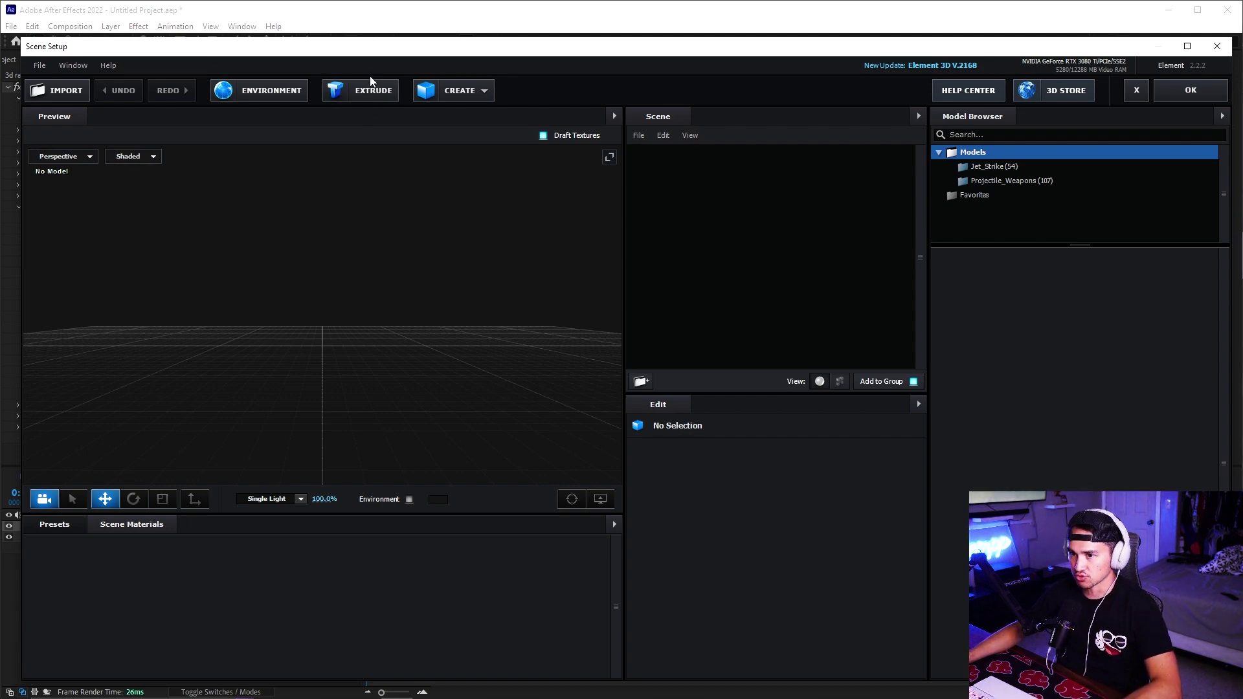
Extrude the SHOOTATIME text and raise Bevel Scale from 3.00 to 9.21
click(373, 97)
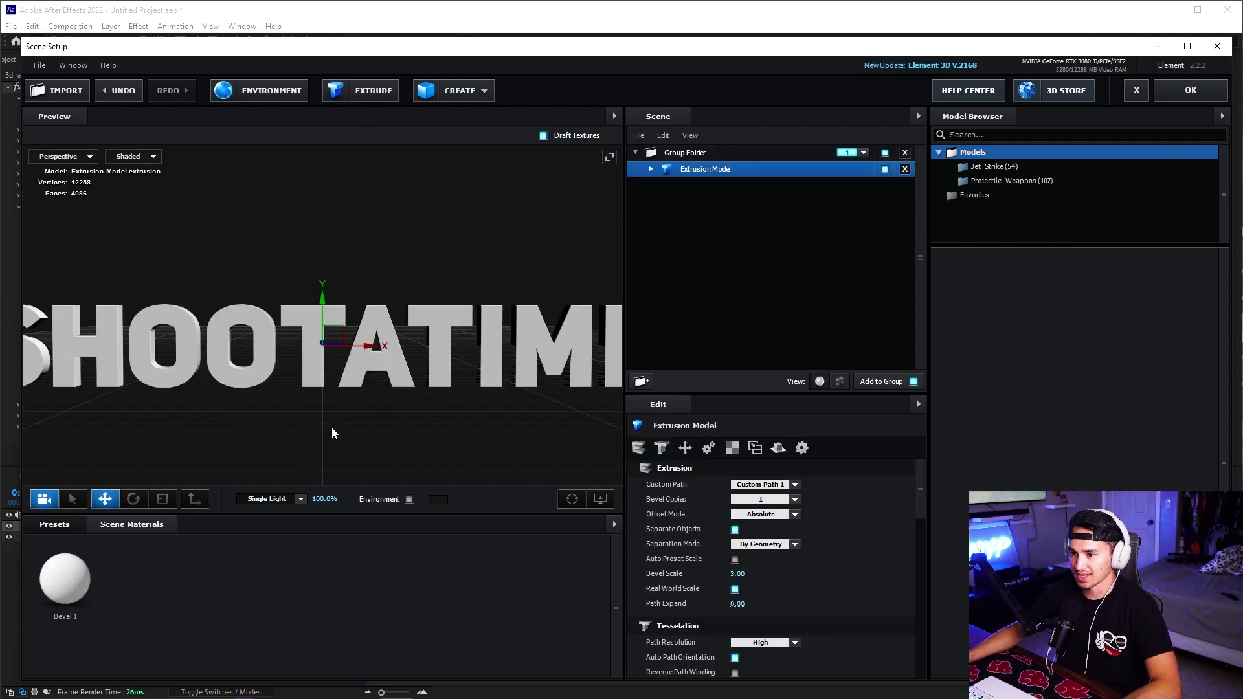
drag(619, 366, 667, 365)
drag(492, 420, 400, 435)
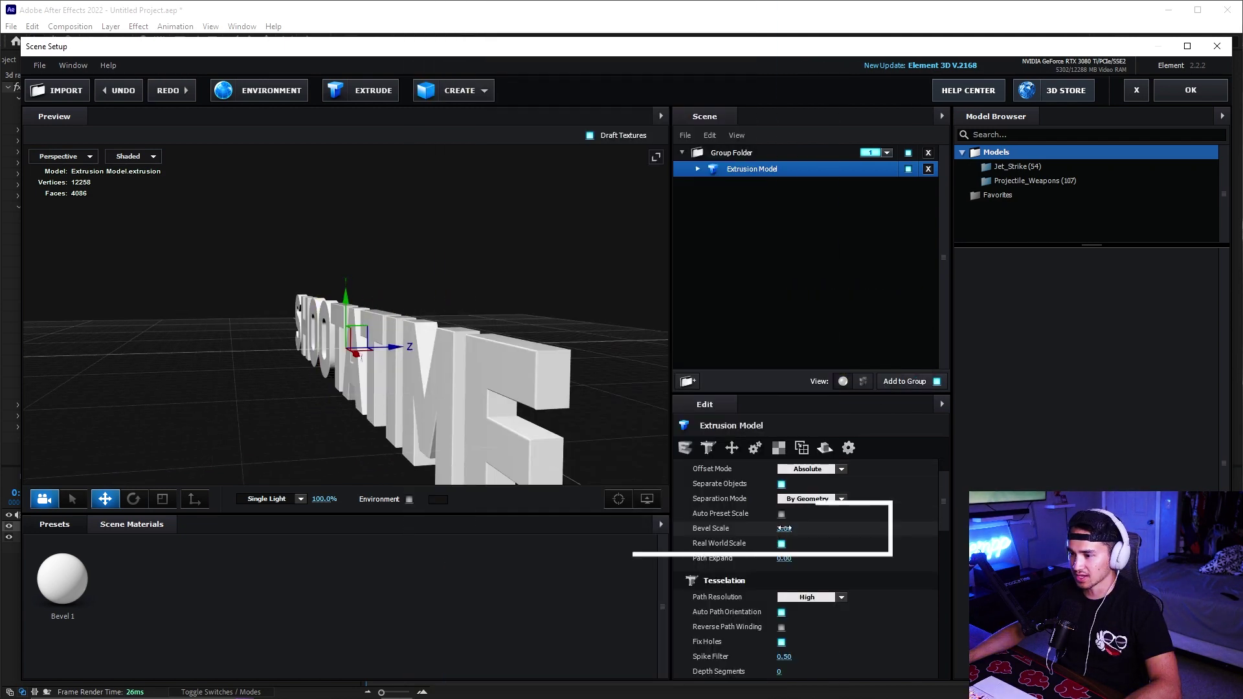
drag(784, 528, 855, 528)
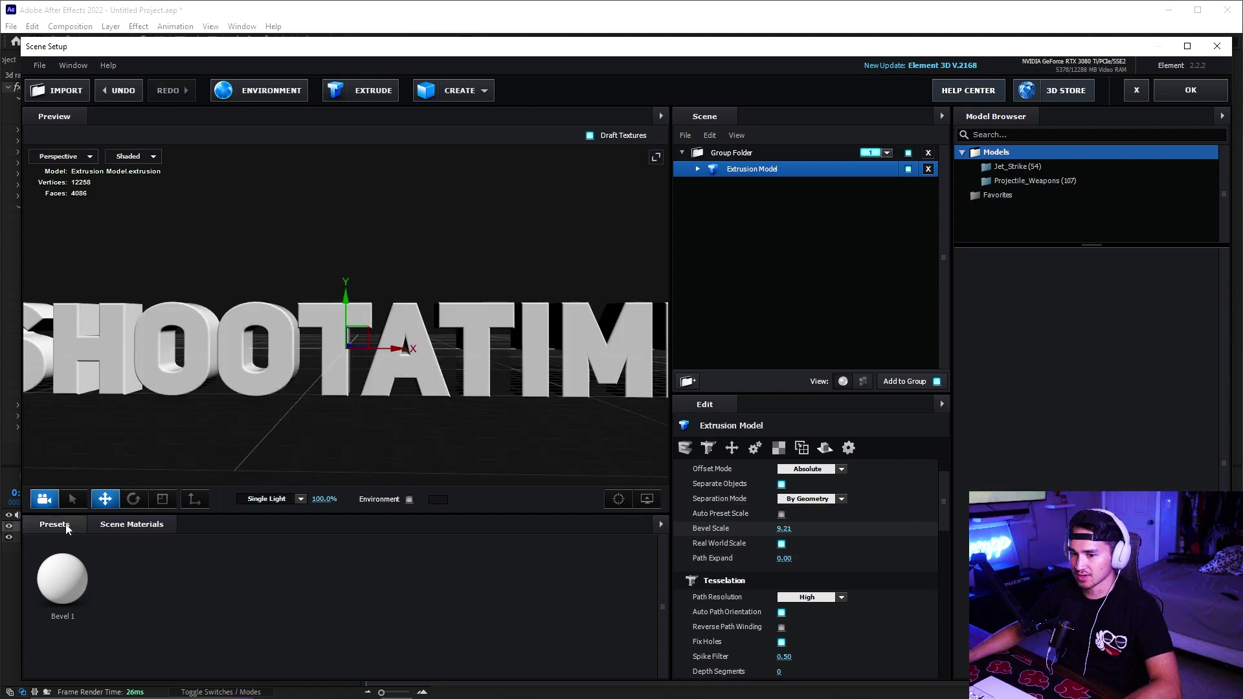
Apply the clean_metal_clean material from Pro_Shaders_2 > Metal presets to the text
click(56, 525)
click(82, 584)
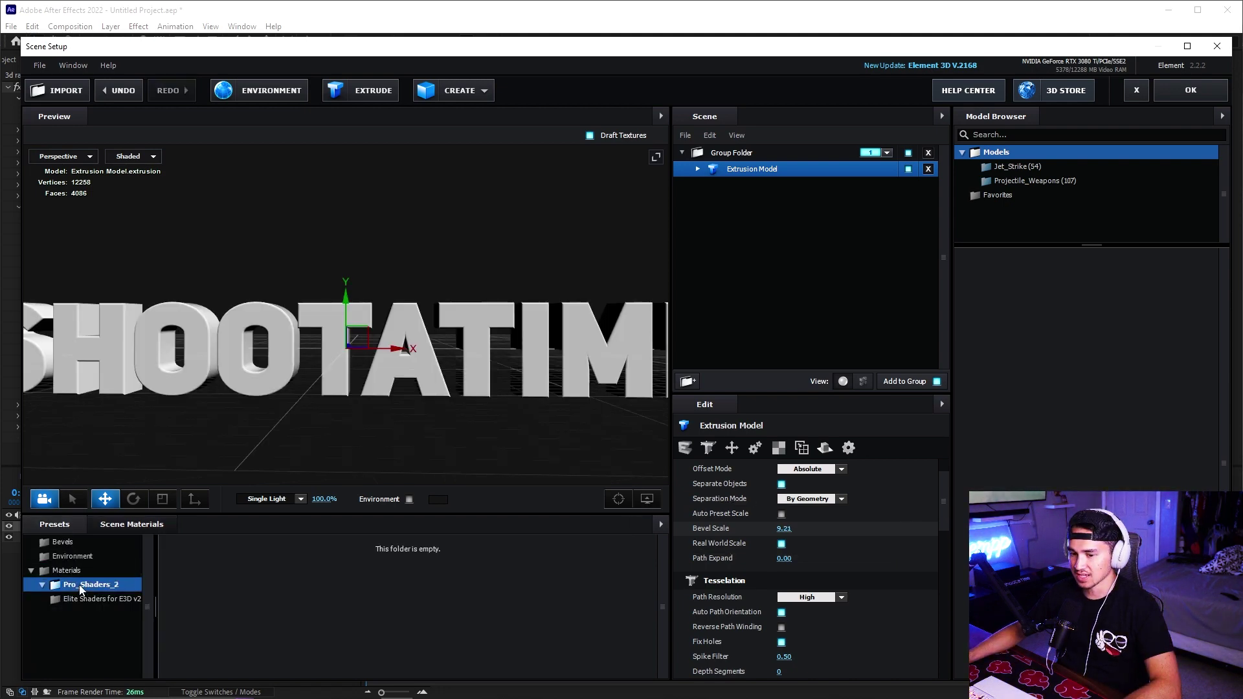
click(42, 585)
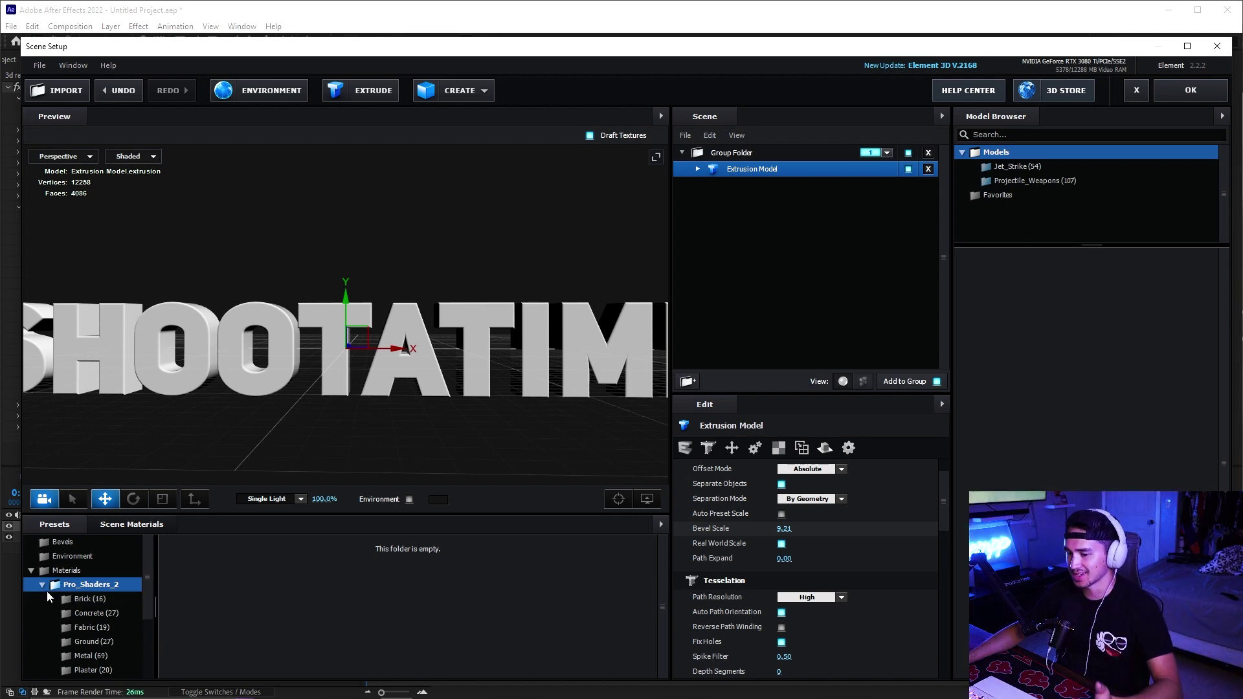
scroll(47, 591, down, 1)
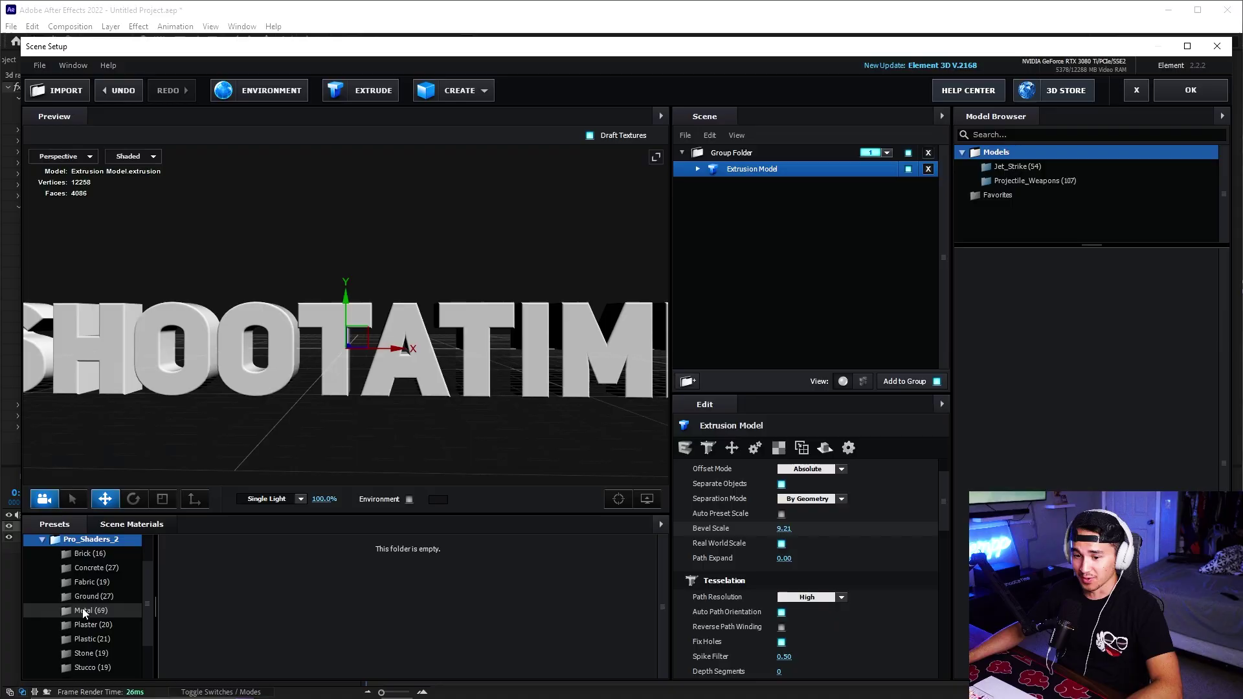
click(88, 611)
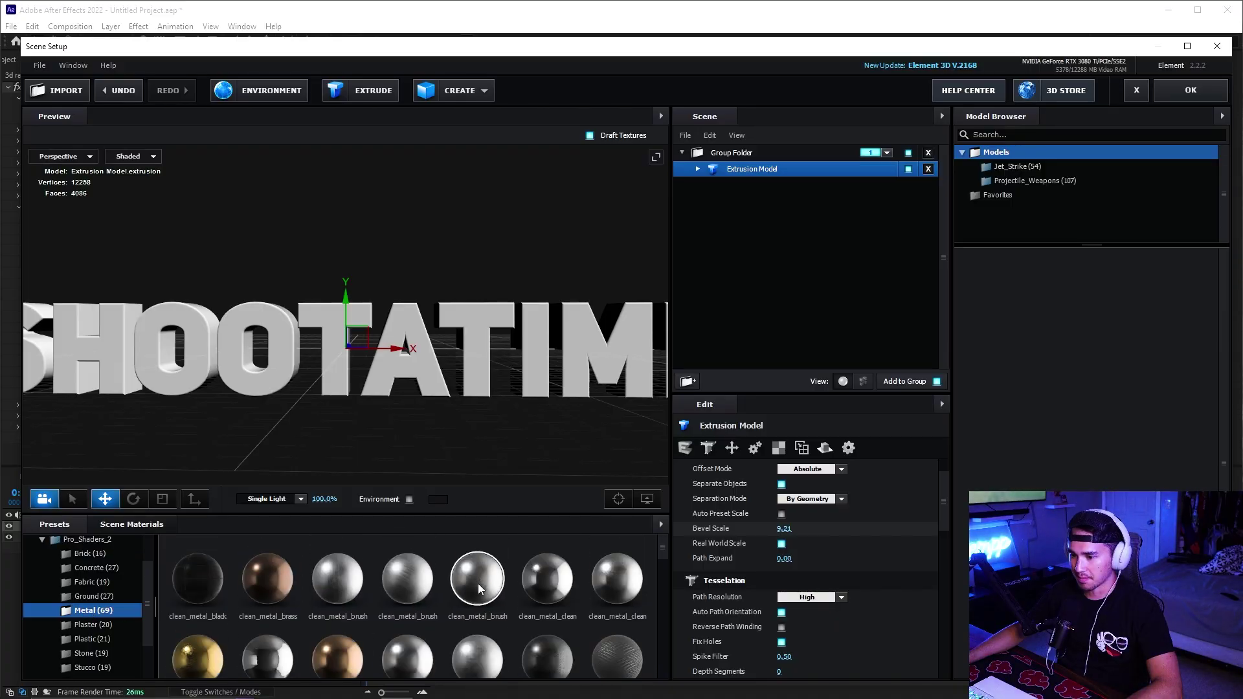
click(549, 581)
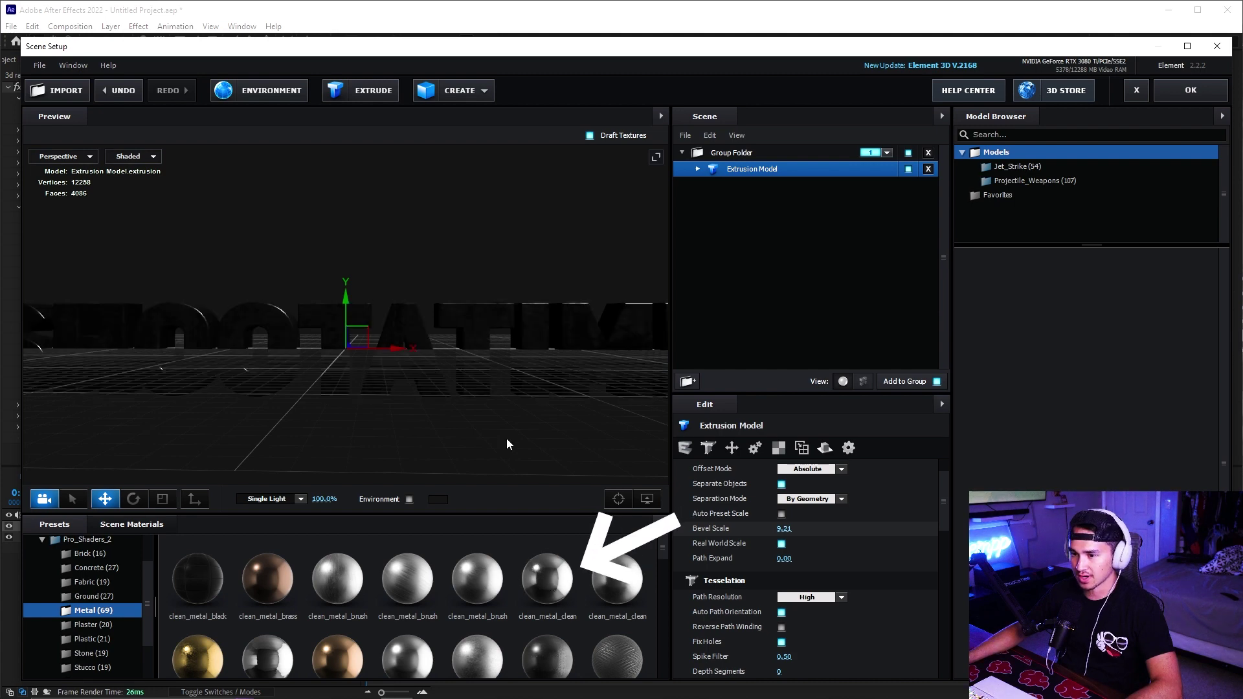
drag(506, 444, 278, 316)
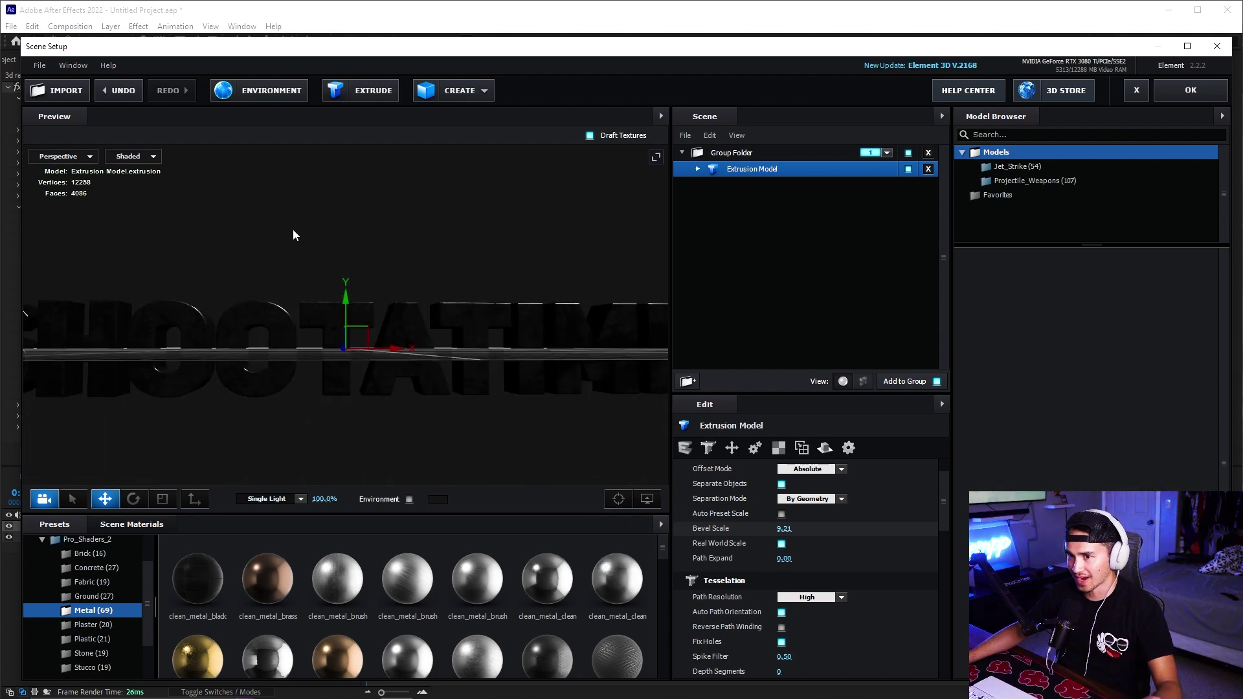
Load the pink-and-blue istockphoto image as environment map and apply the scene
click(267, 94)
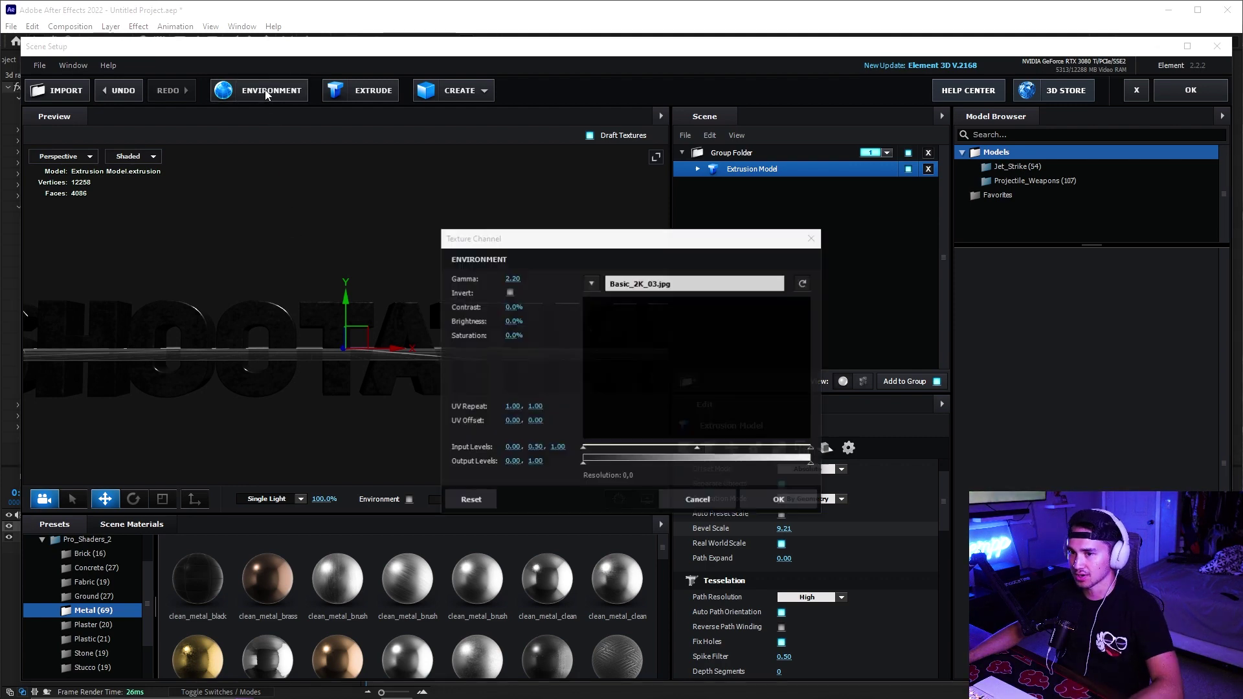
click(592, 285)
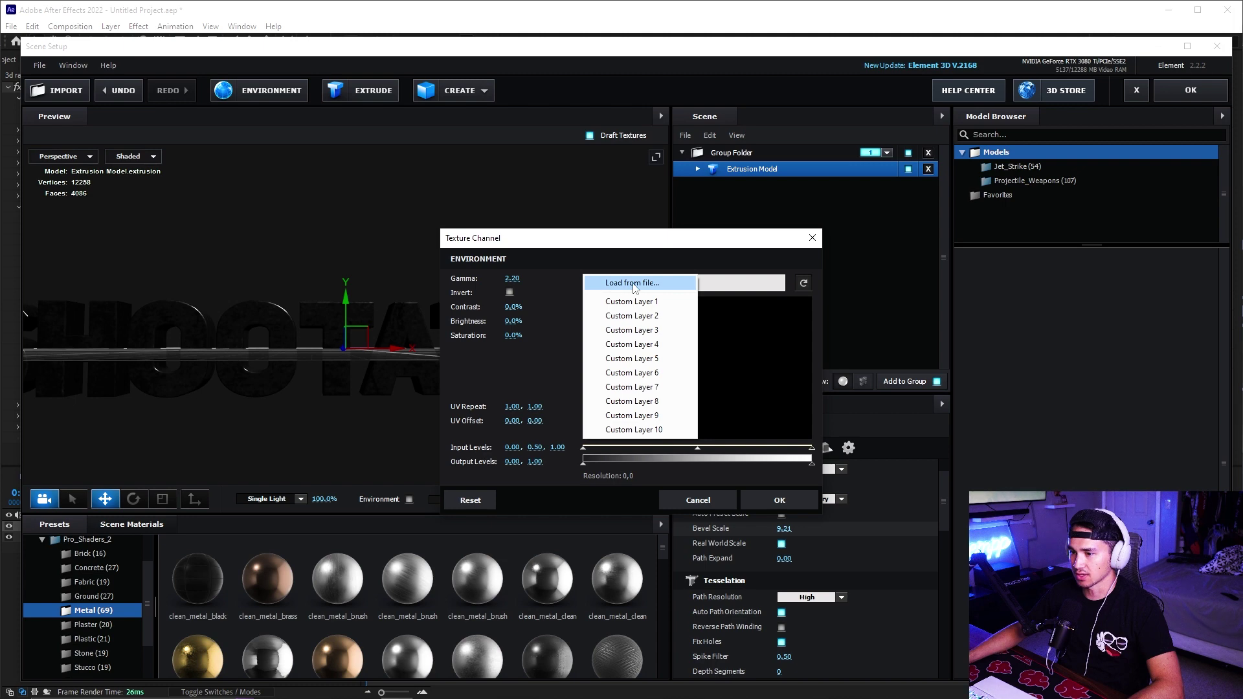
click(632, 283)
drag(917, 192, 747, 150)
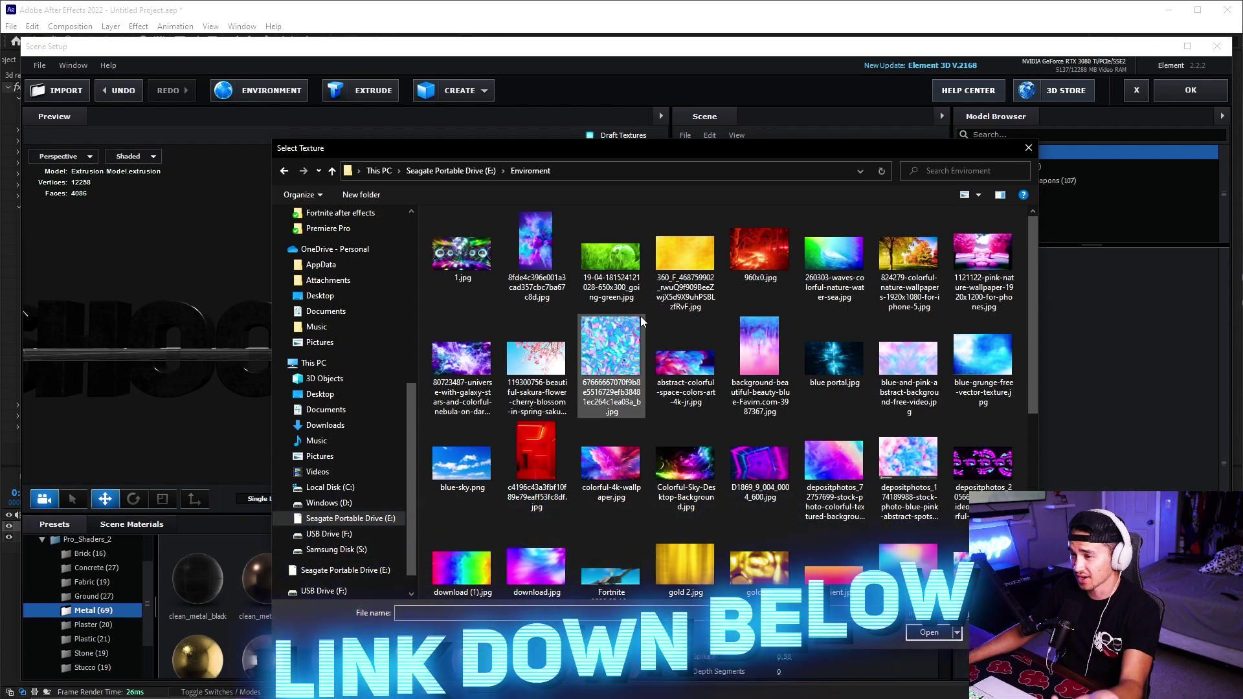
scroll(648, 321, down, 2)
scroll(652, 328, down, 3)
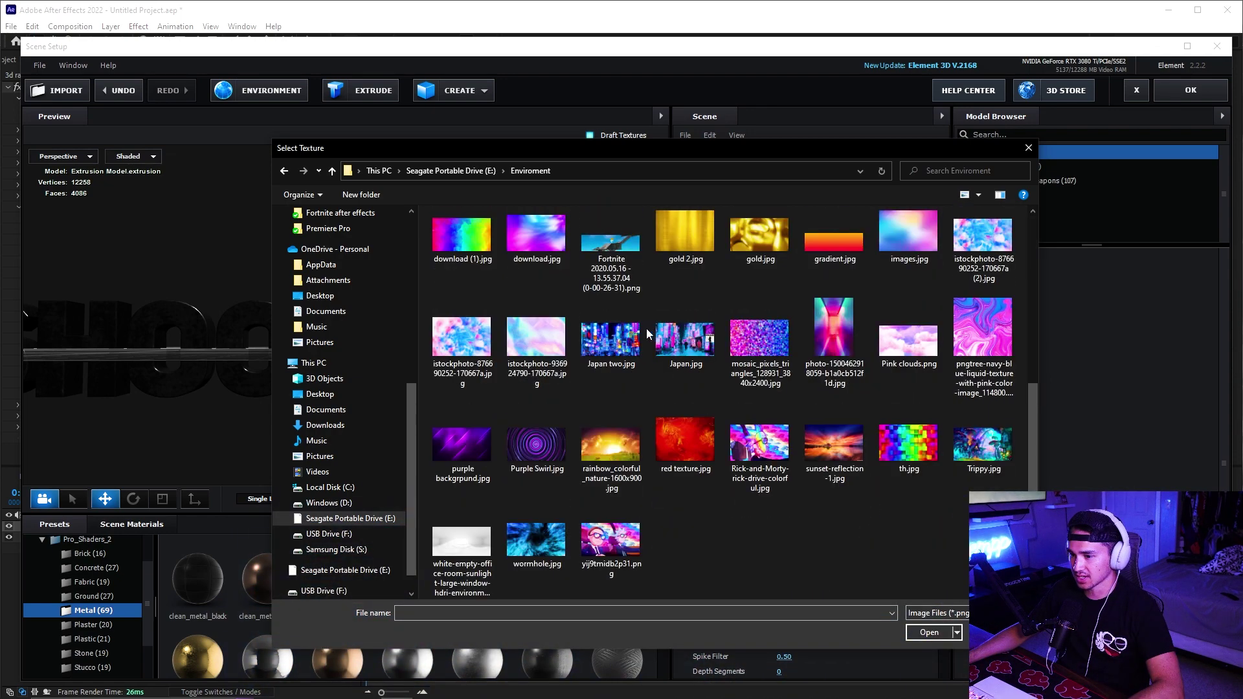
double_click(467, 344)
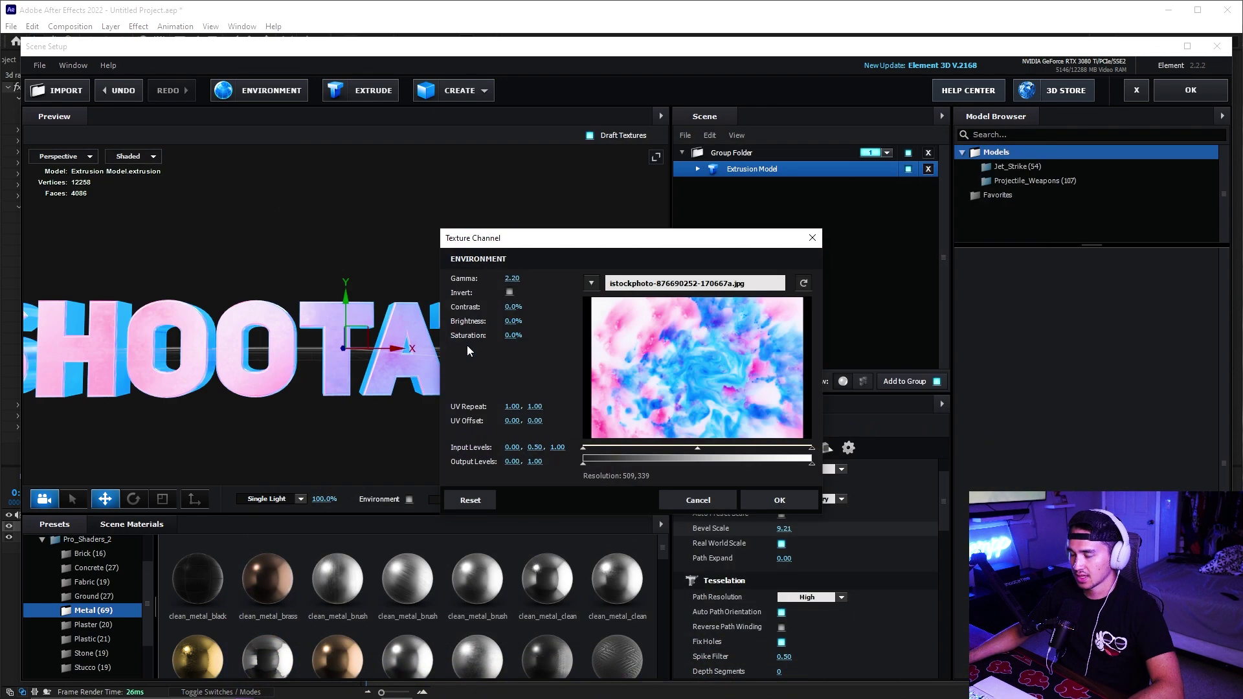
click(777, 498)
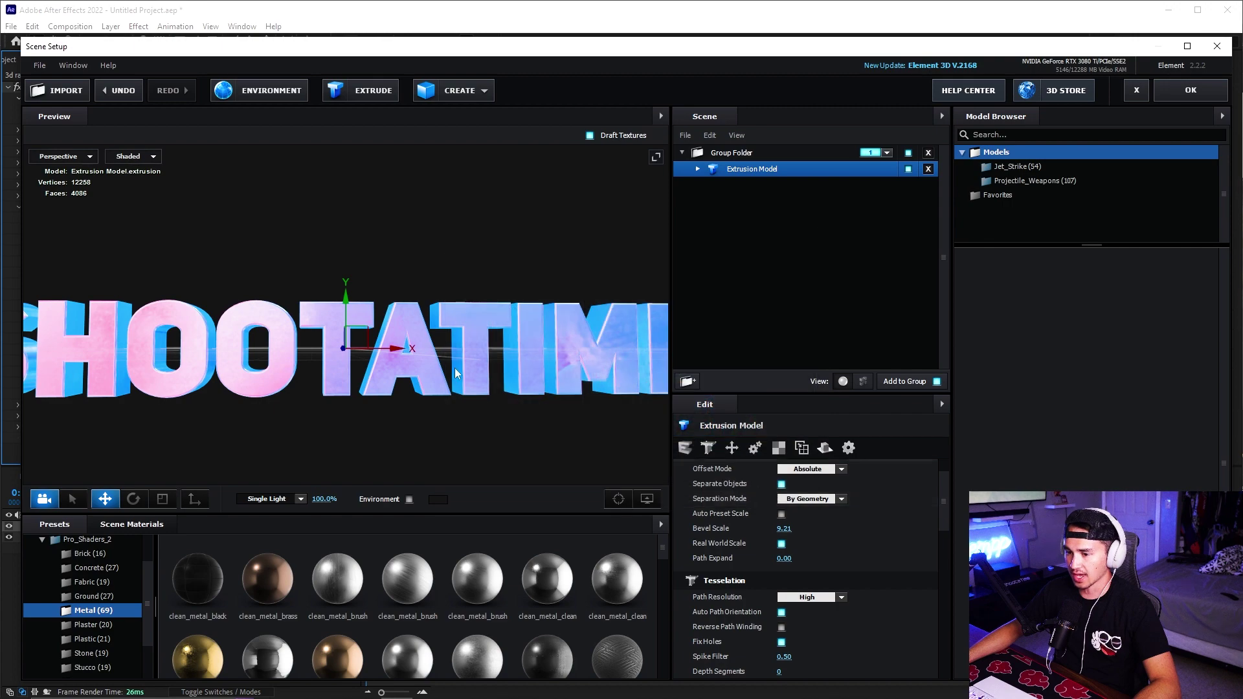
drag(492, 401, 469, 231)
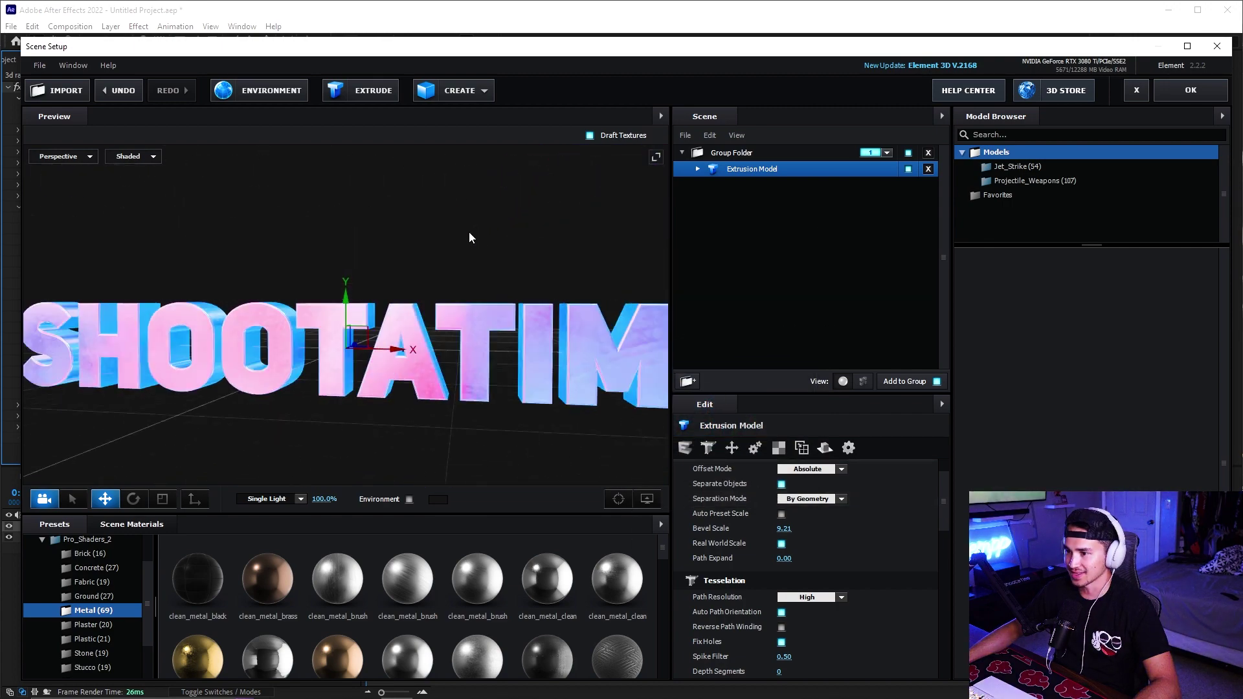
click(1190, 90)
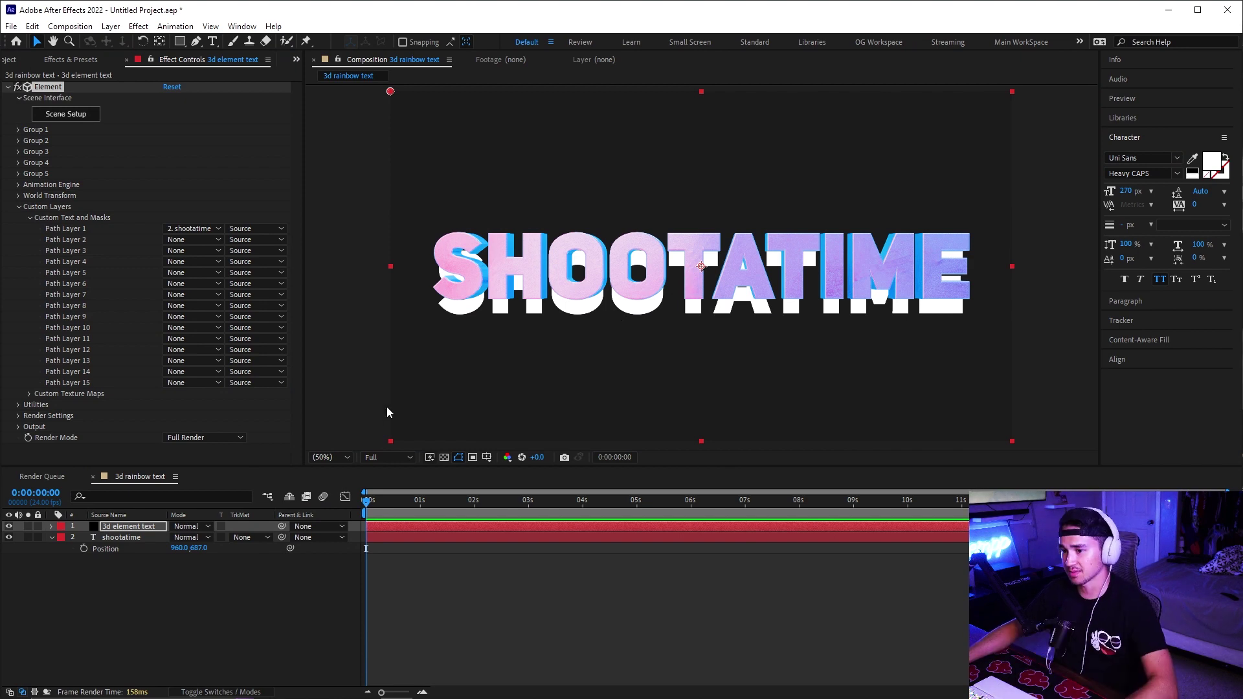
Hide the plain shootatime text layer
click(113, 538)
click(9, 537)
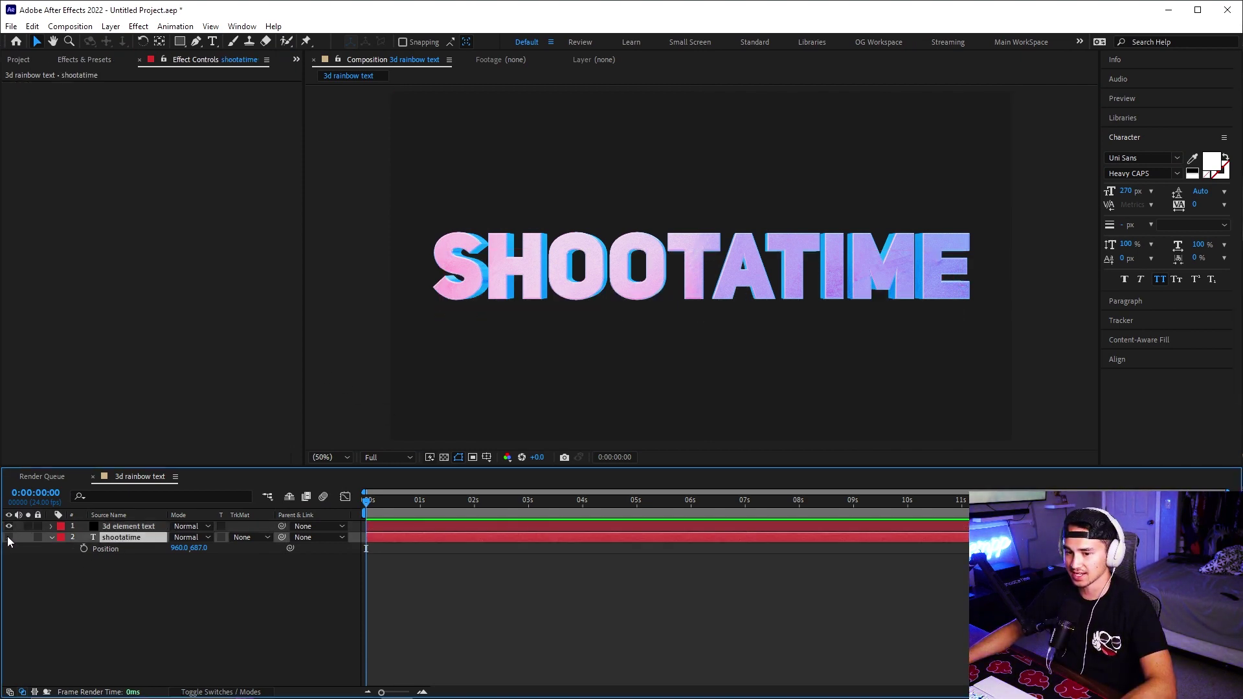
click(123, 526)
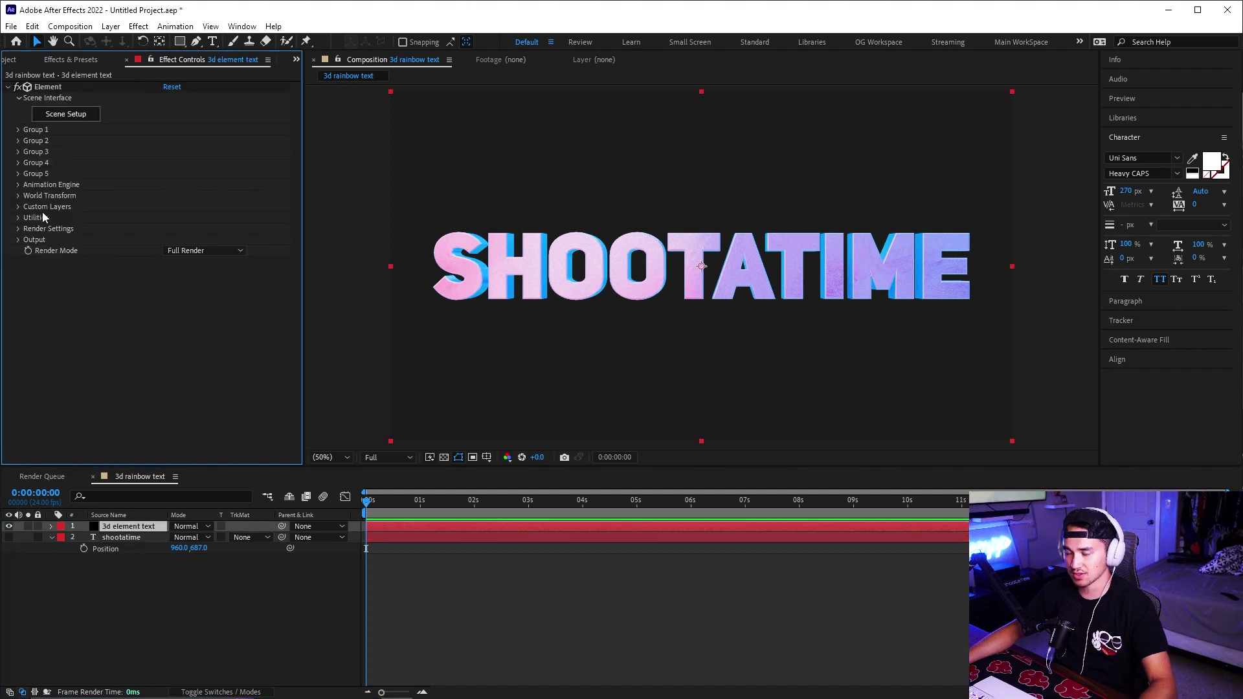
Enable Animation Engine and keyframe Animation from 100% to 0% at about 0:00:01:23
click(17, 186)
click(166, 196)
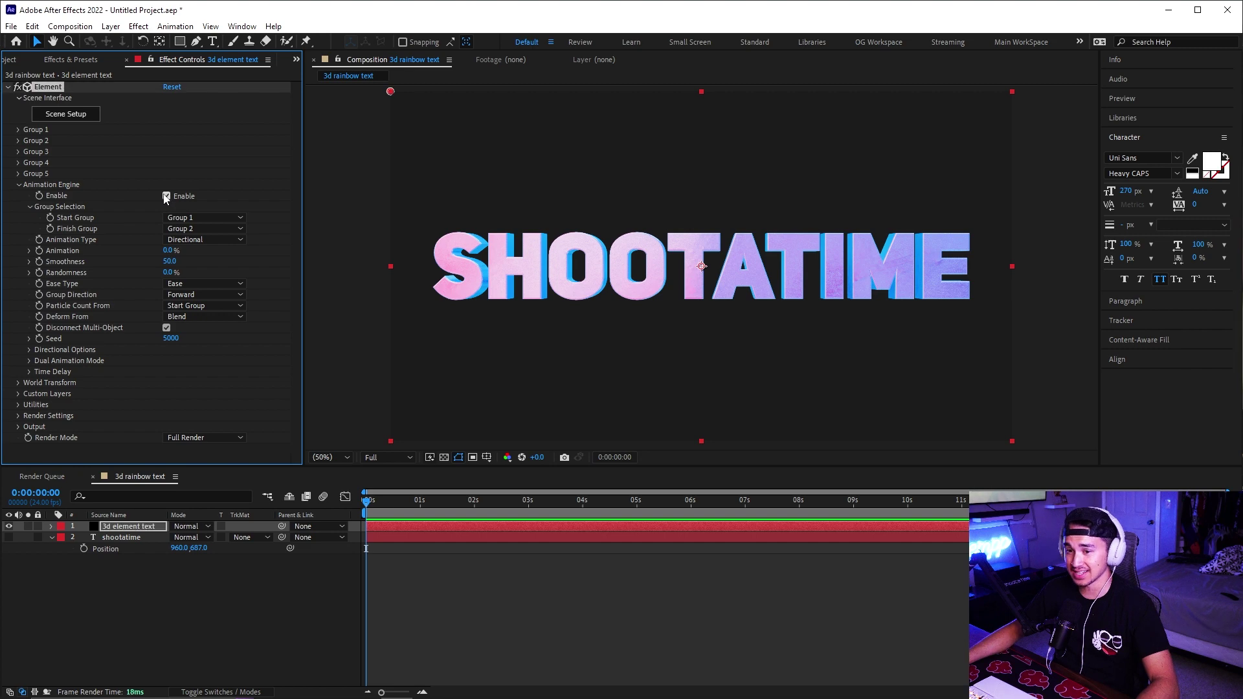
click(39, 251)
drag(168, 251, 216, 251)
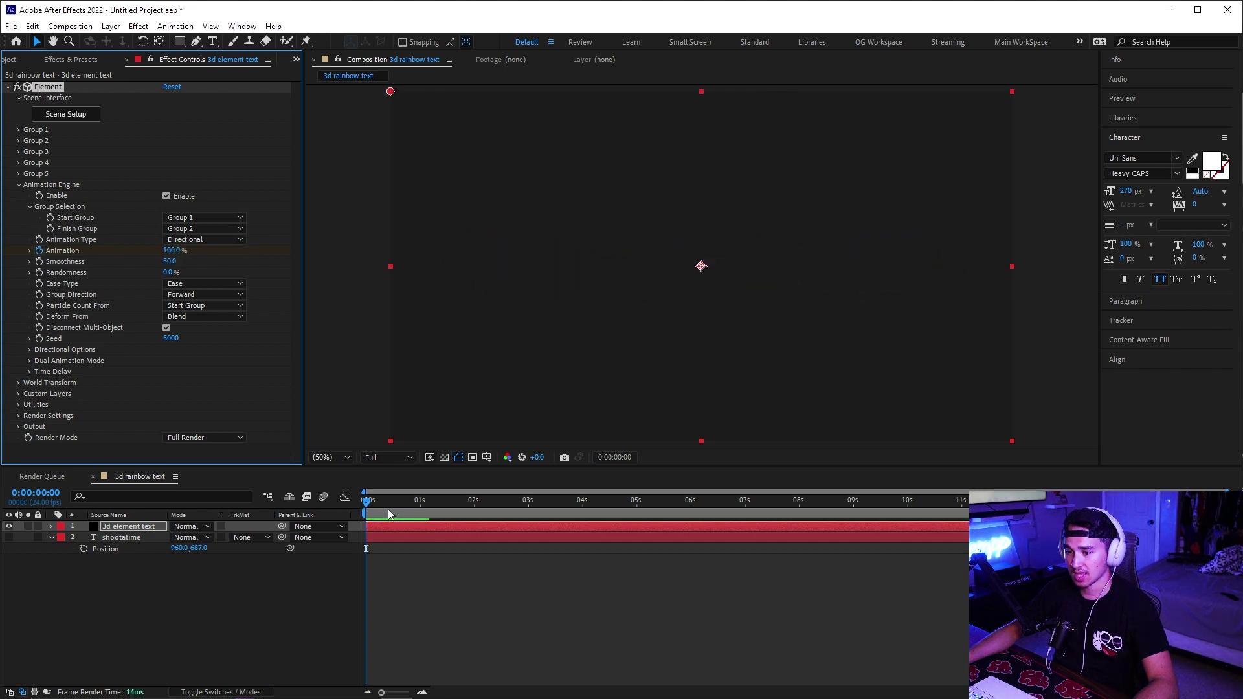
drag(388, 512, 474, 504)
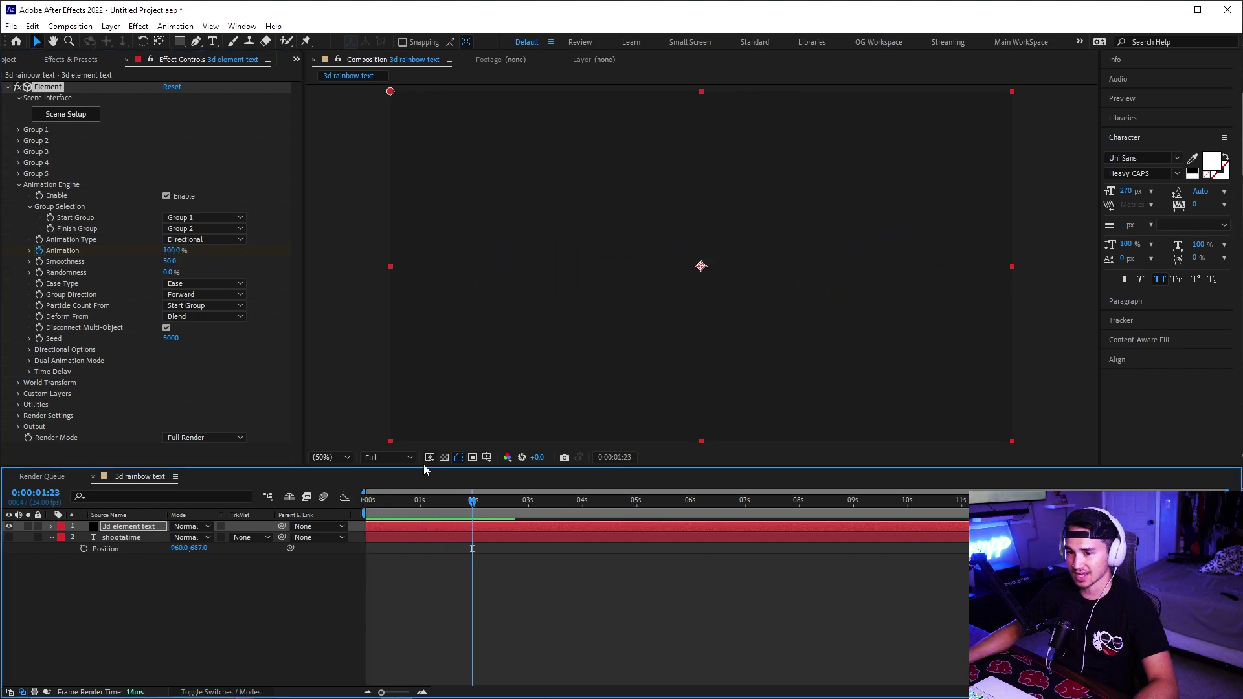
drag(171, 251, 104, 255)
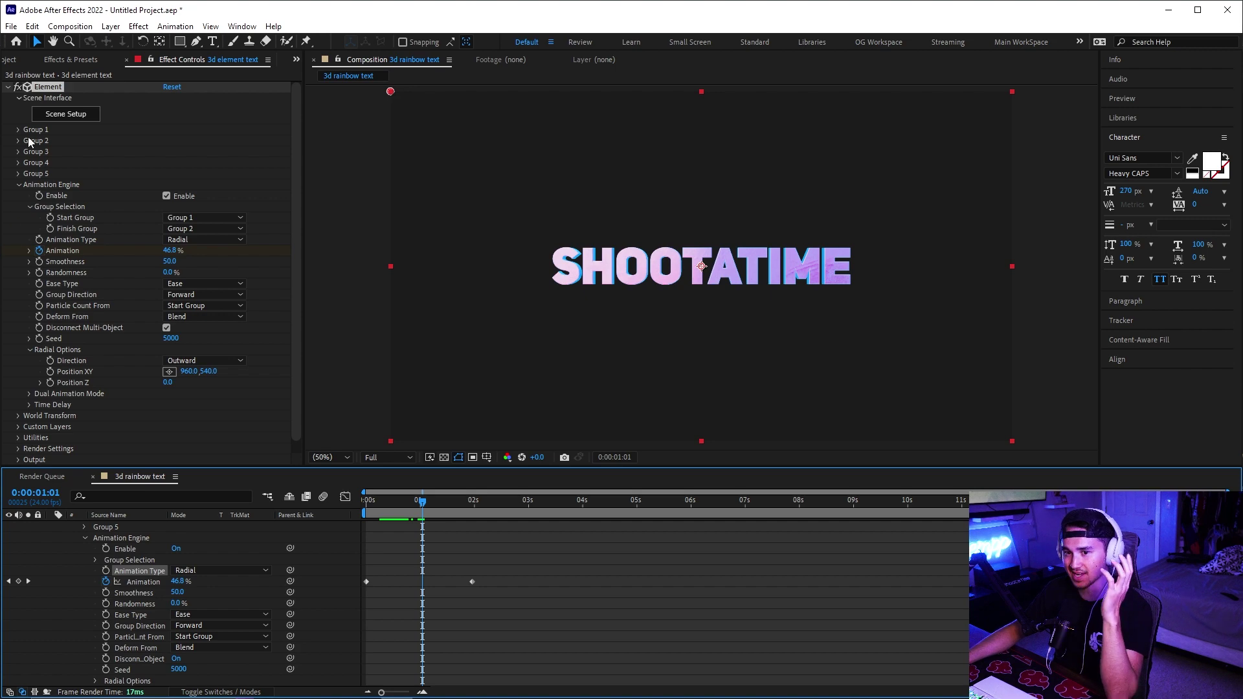
Enable Multi-Object in Group 1's Particle Look and scrub to preview letters assembling
click(20, 129)
click(41, 185)
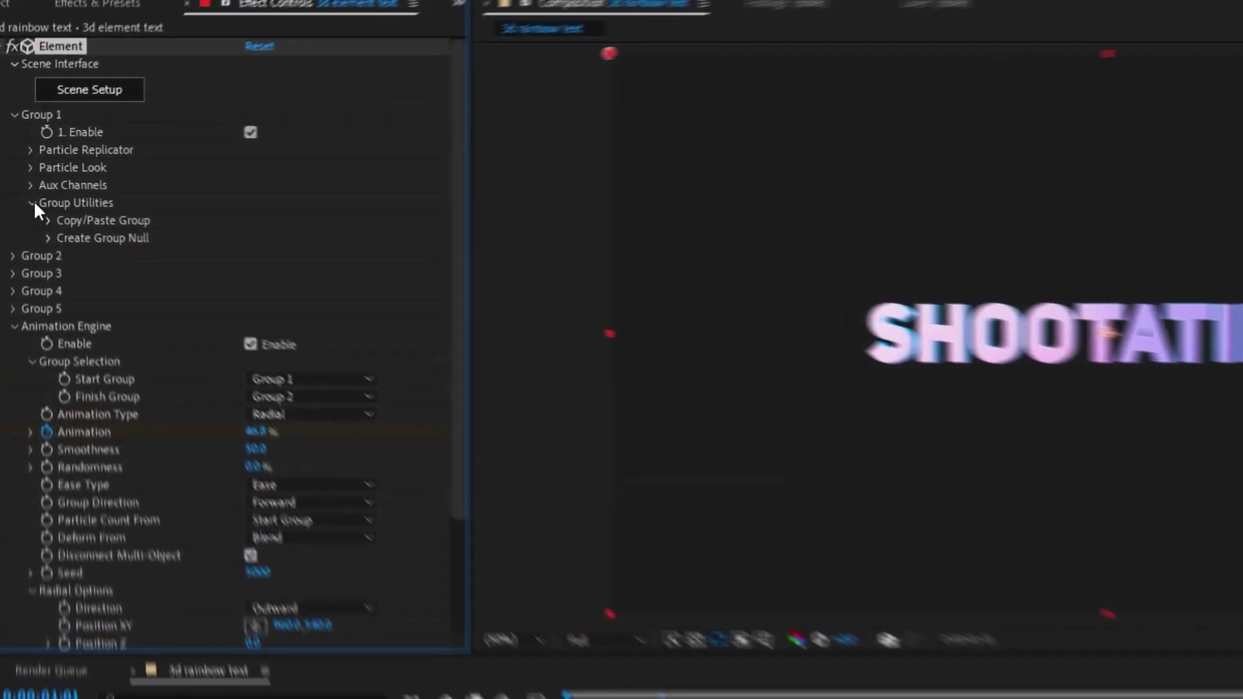
click(28, 163)
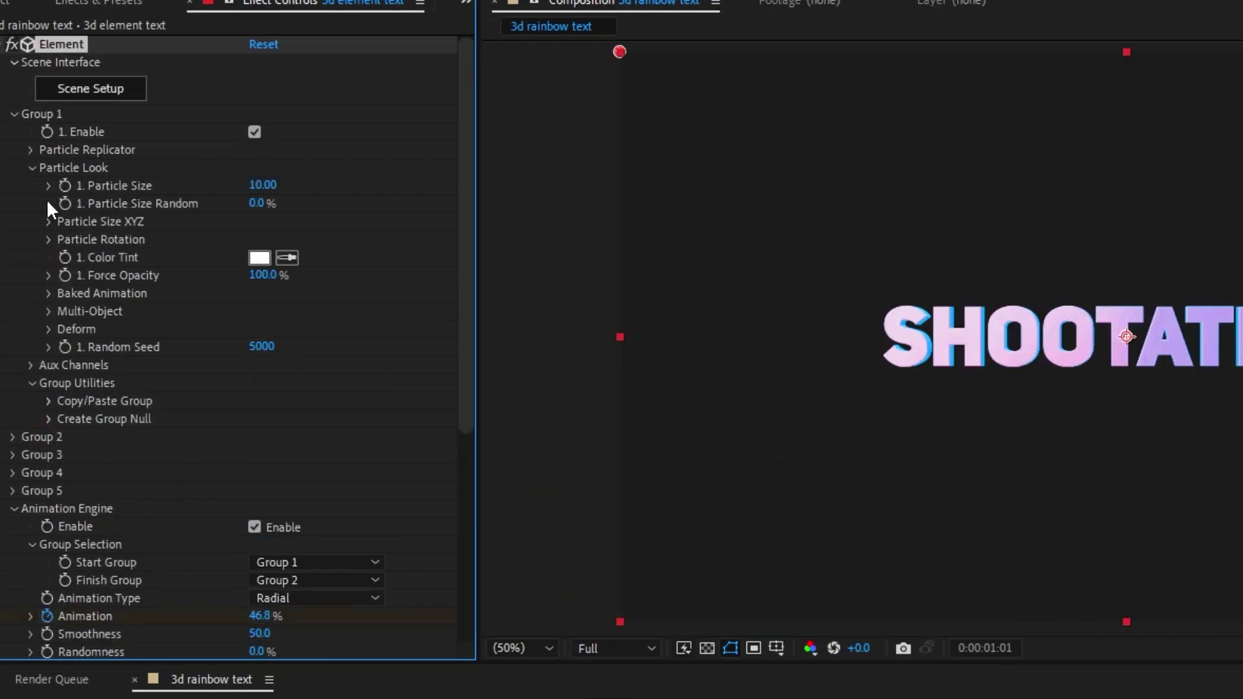
click(47, 312)
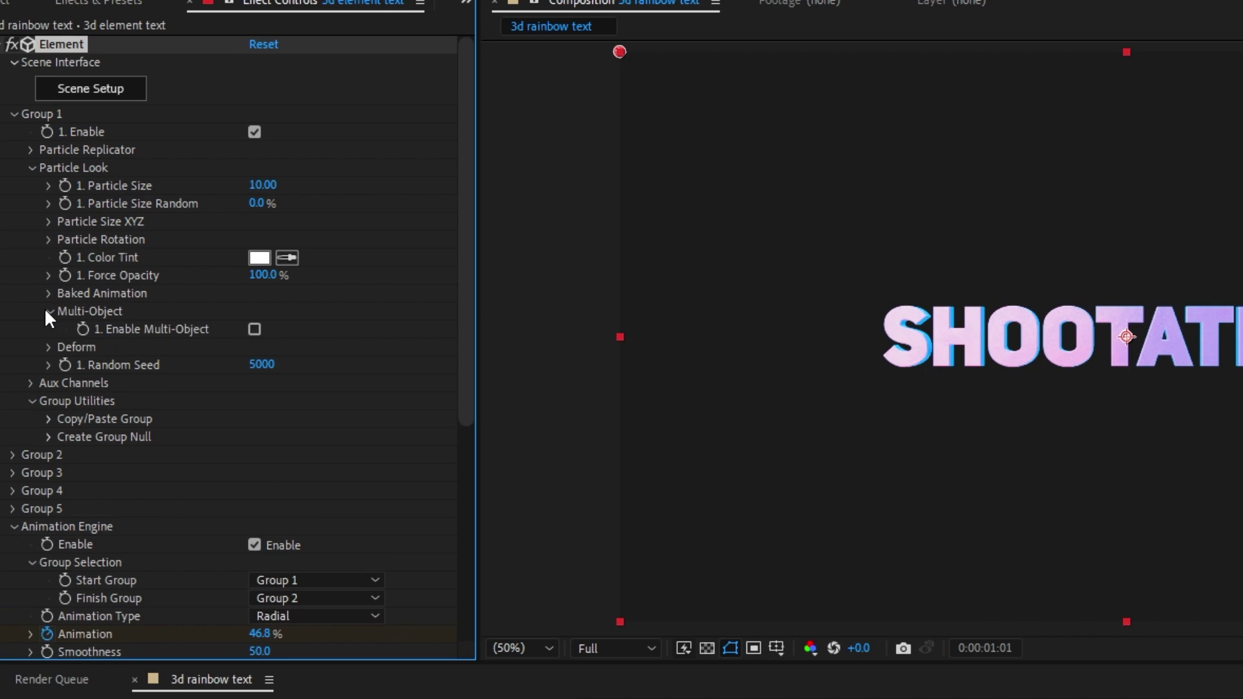
click(254, 329)
scroll(255, 328, down, 3)
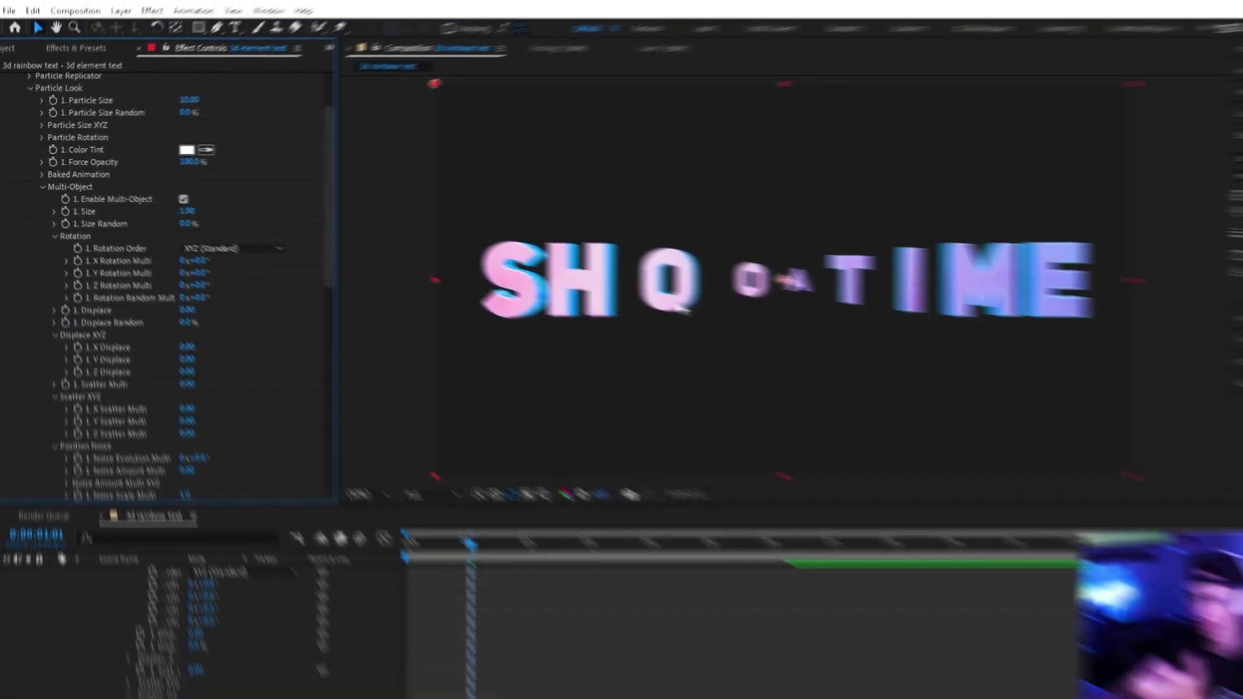
scroll(107, 250, up, 3)
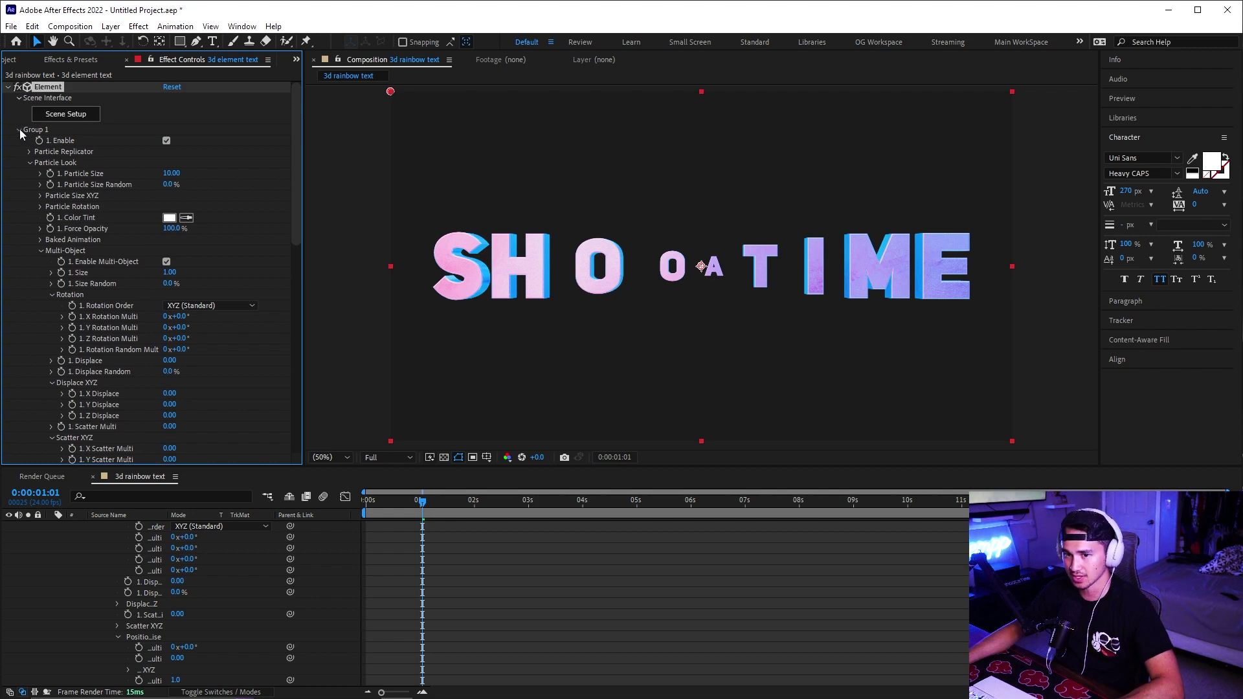
click(19, 130)
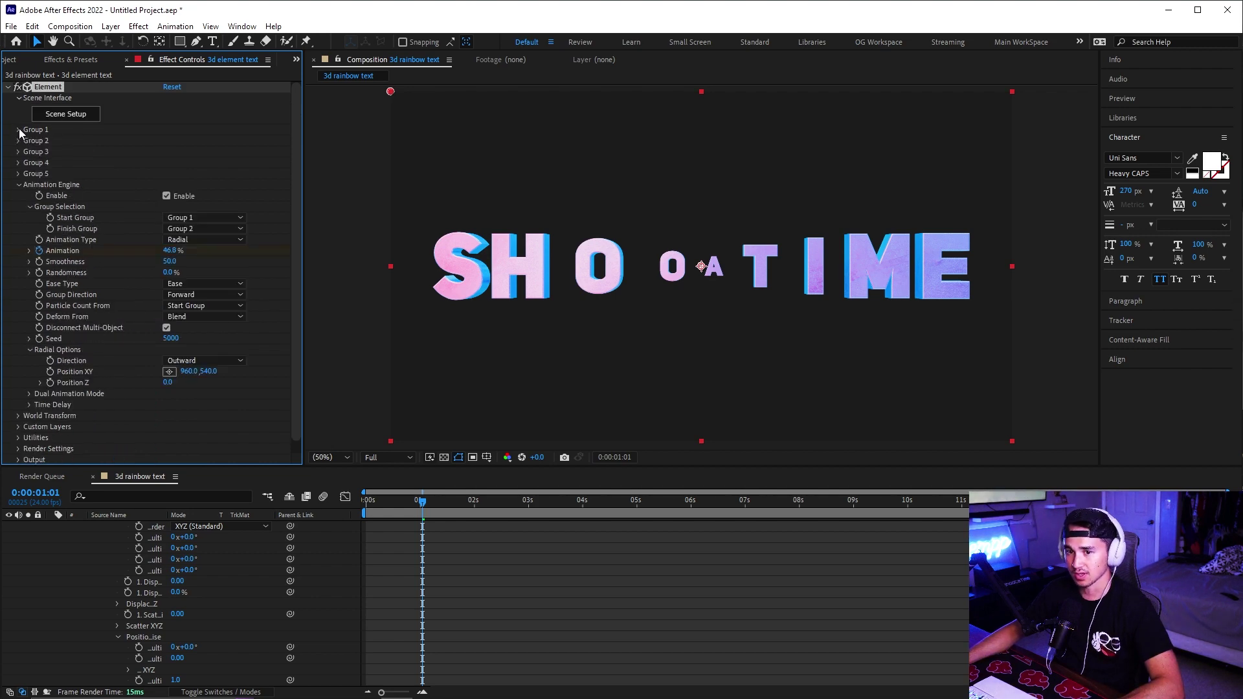
scroll(104, 230, down, 1)
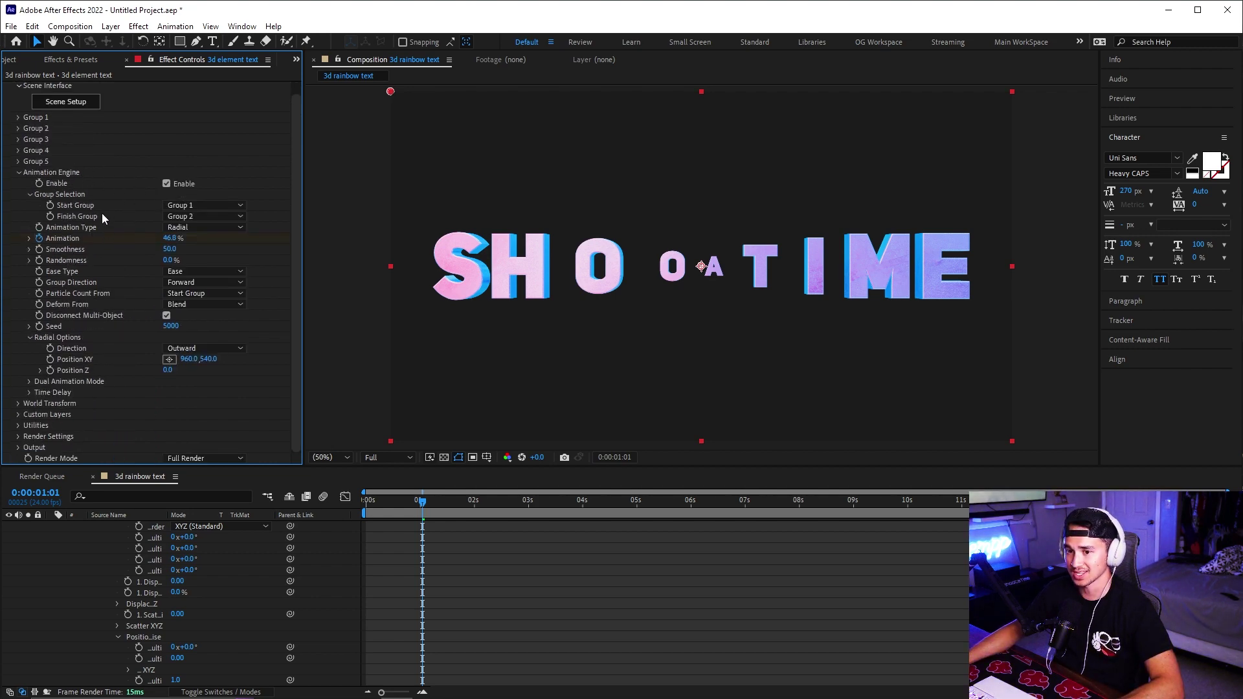
drag(422, 510, 496, 509)
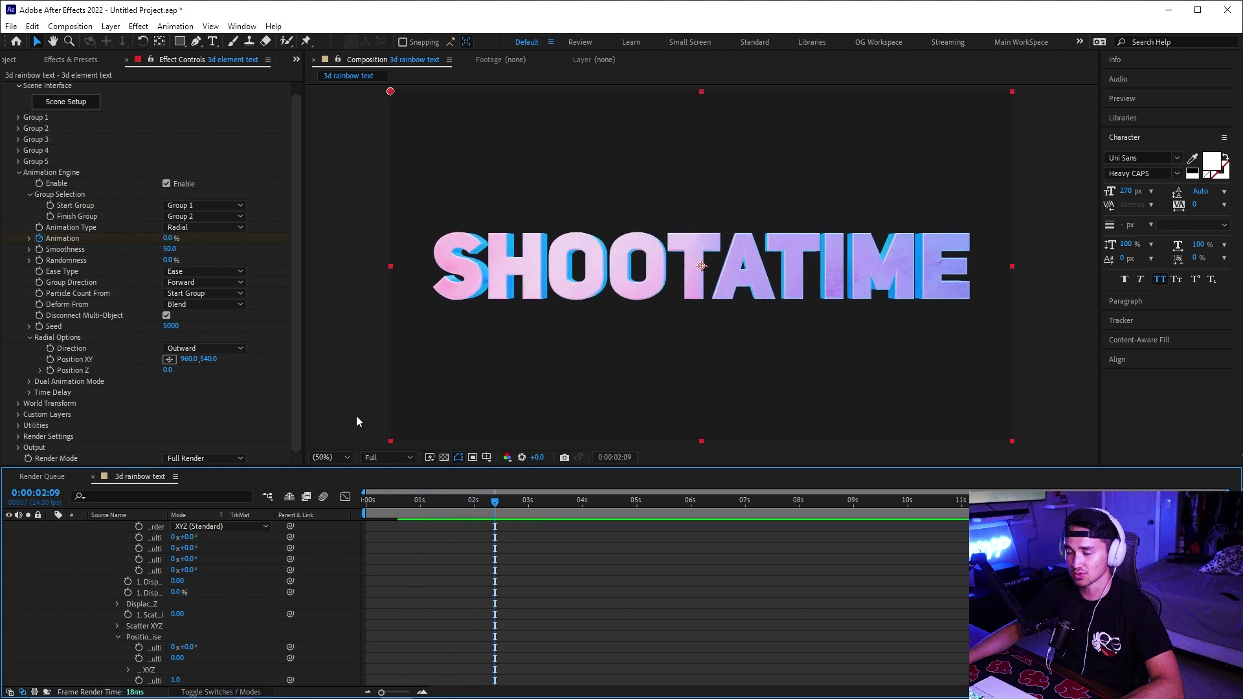
Change Animation Type to Directional and scrub to preview the build-in
click(198, 228)
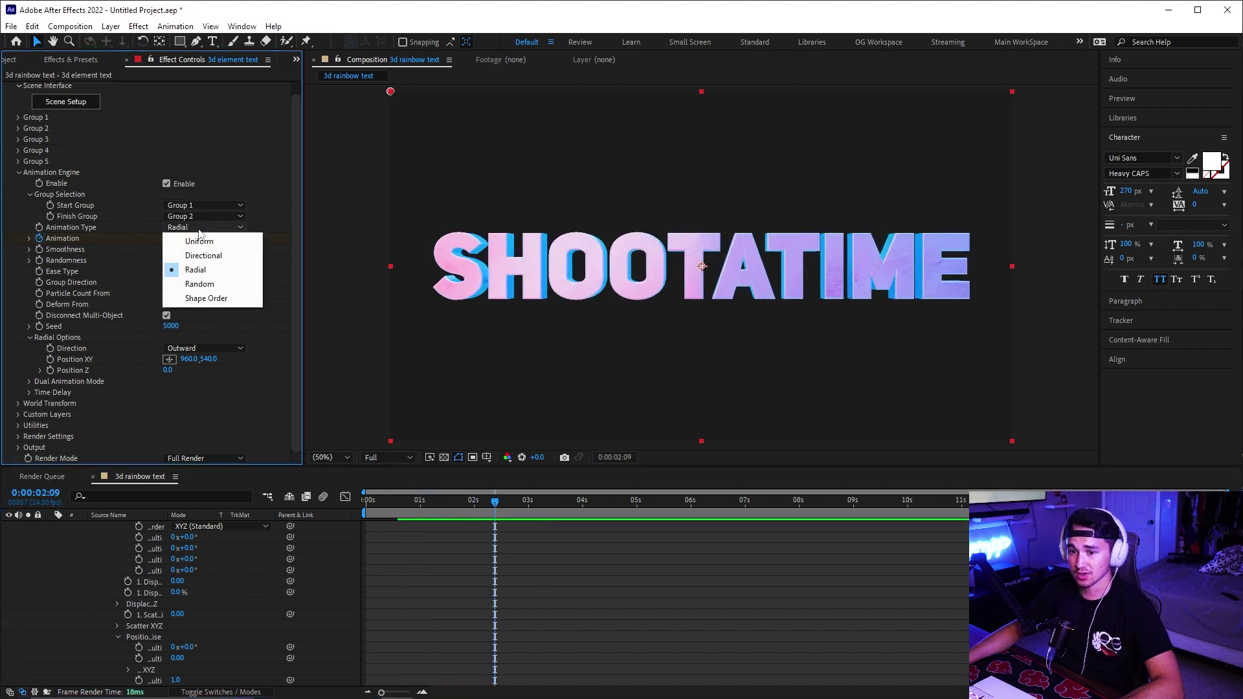
click(206, 256)
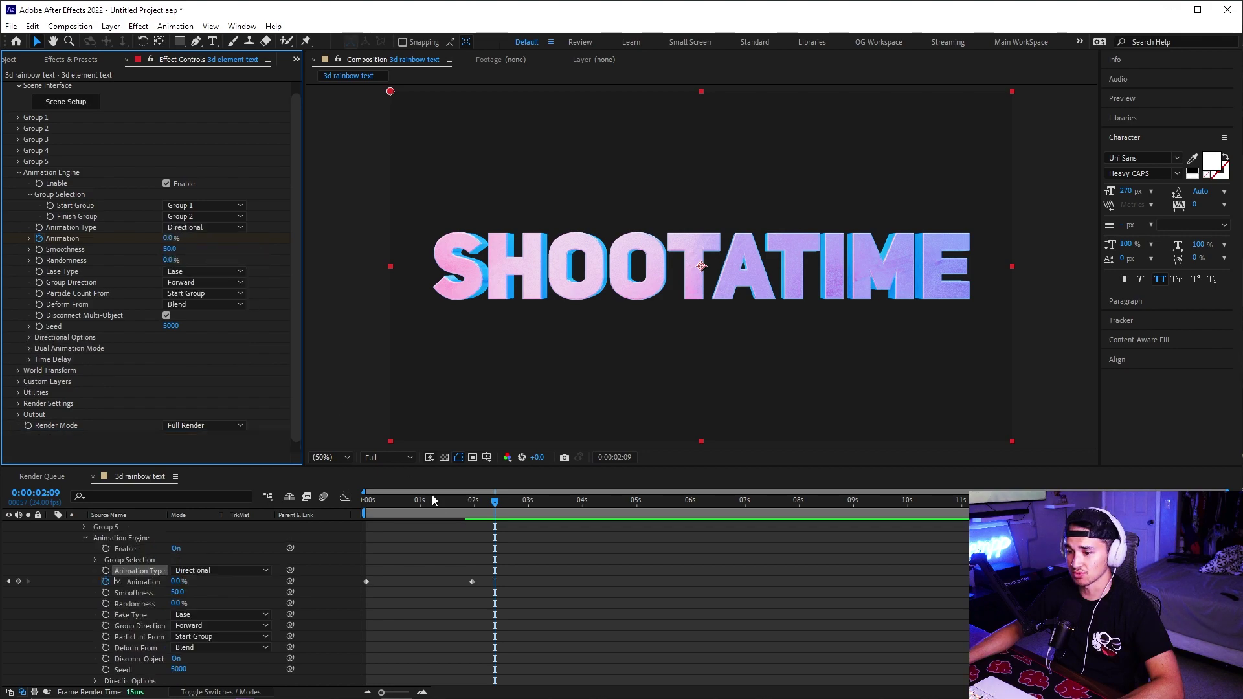
drag(433, 495, 494, 489)
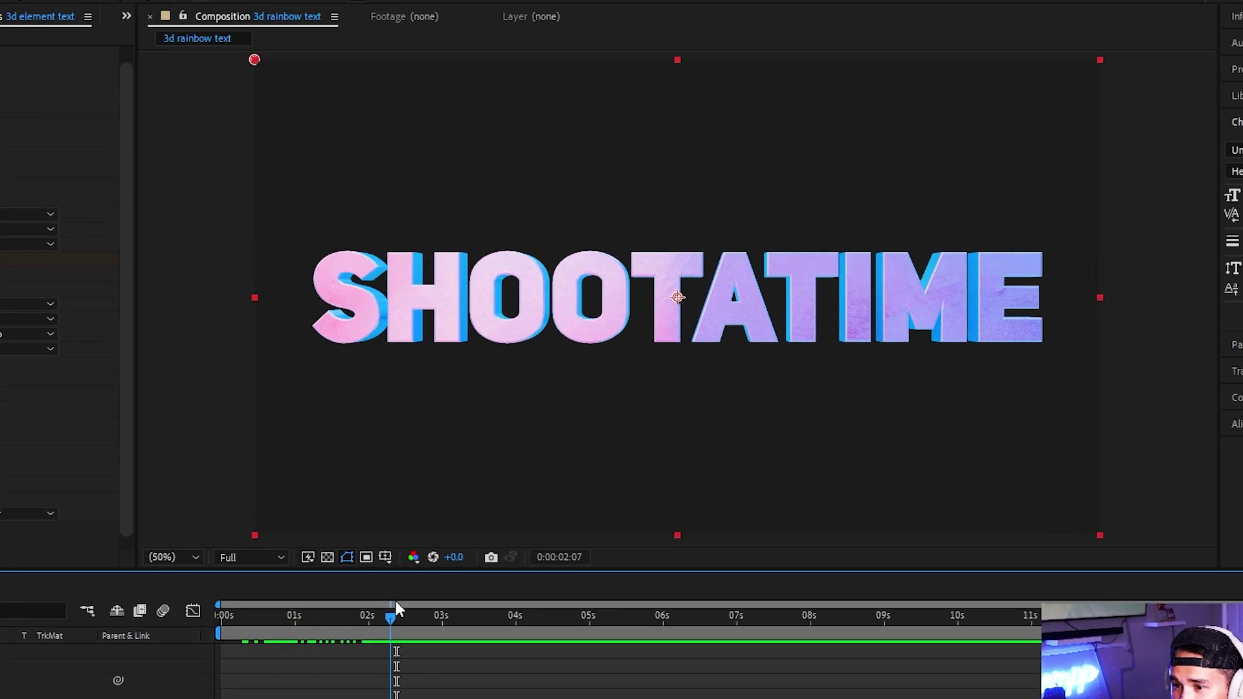
drag(395, 606, 390, 606)
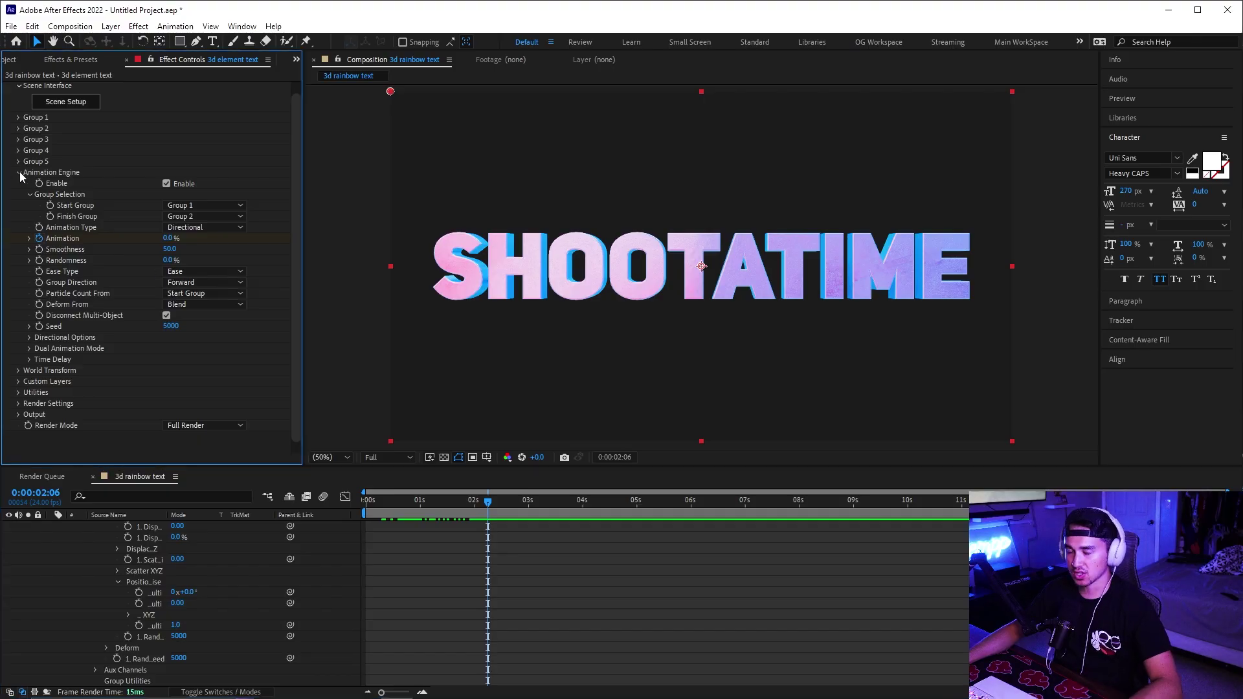
click(18, 173)
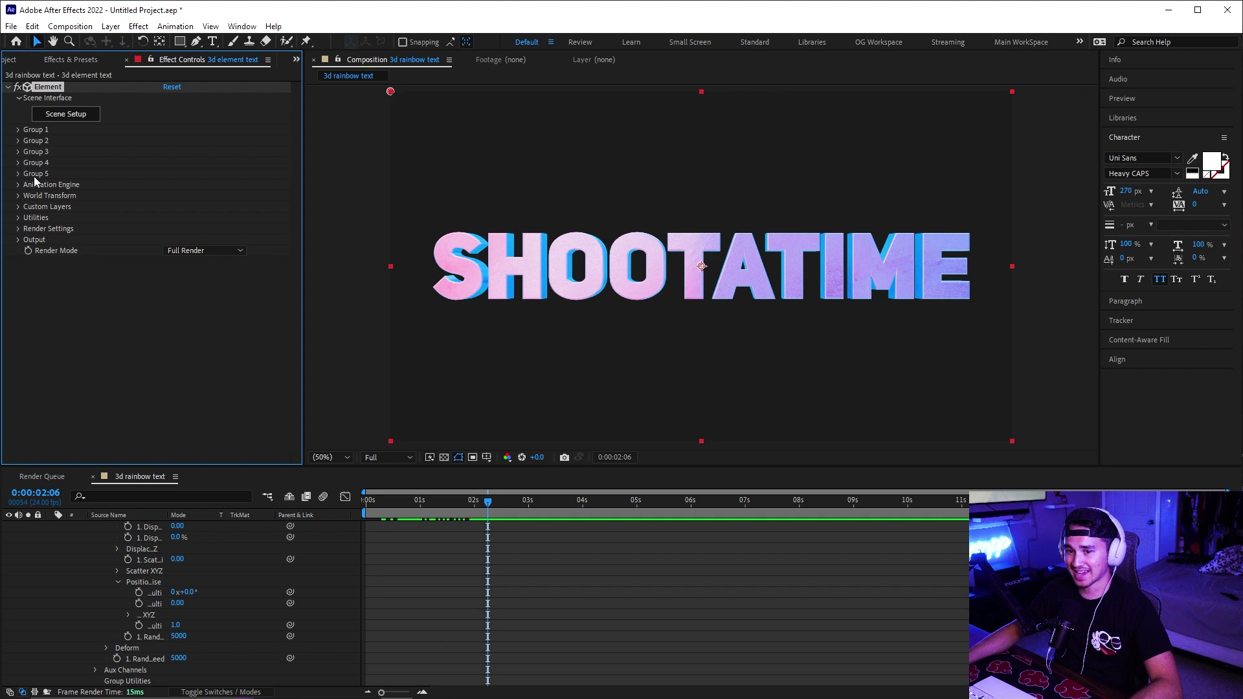
Enable ambient occlusion and raise SSAO Intensity to 21.1
click(18, 230)
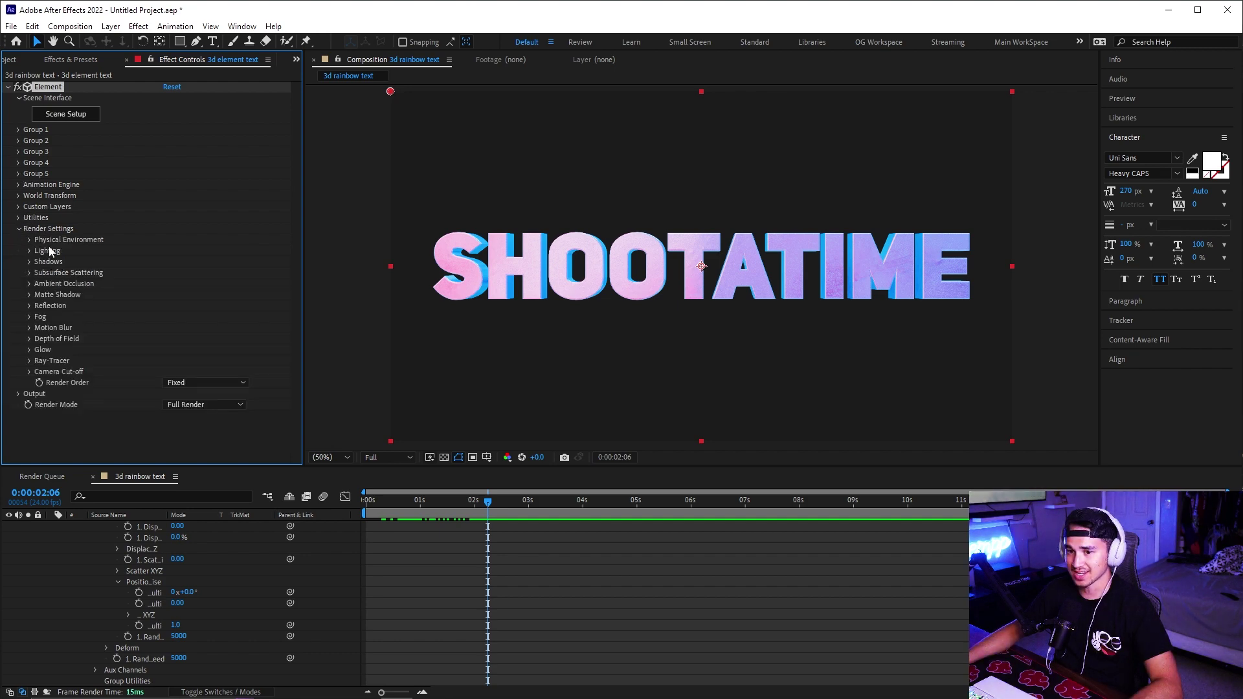
click(29, 284)
click(165, 296)
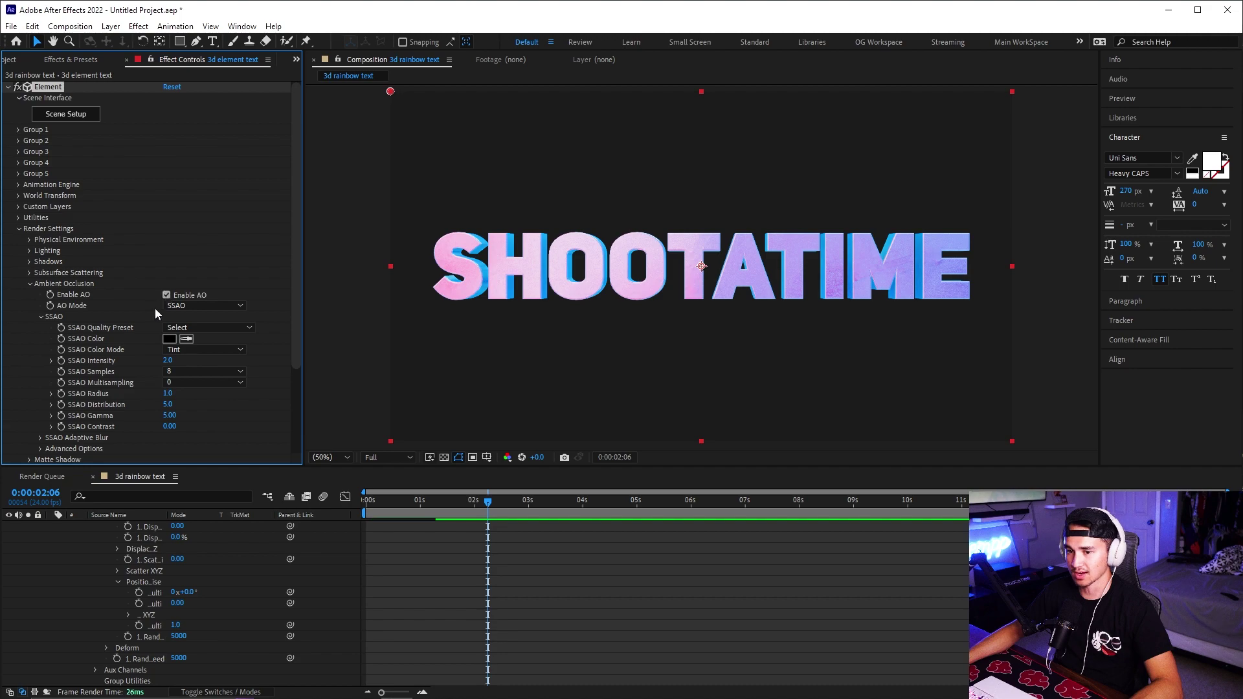
scroll(151, 314, down, 1)
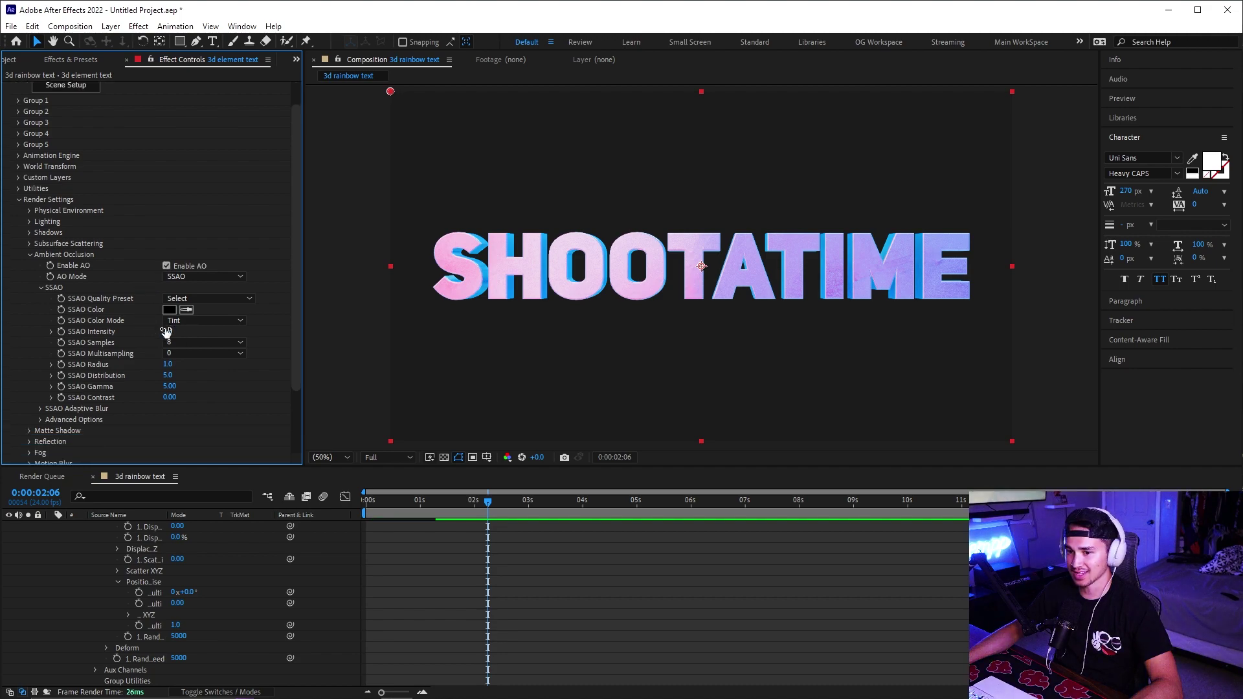
drag(167, 332, 184, 331)
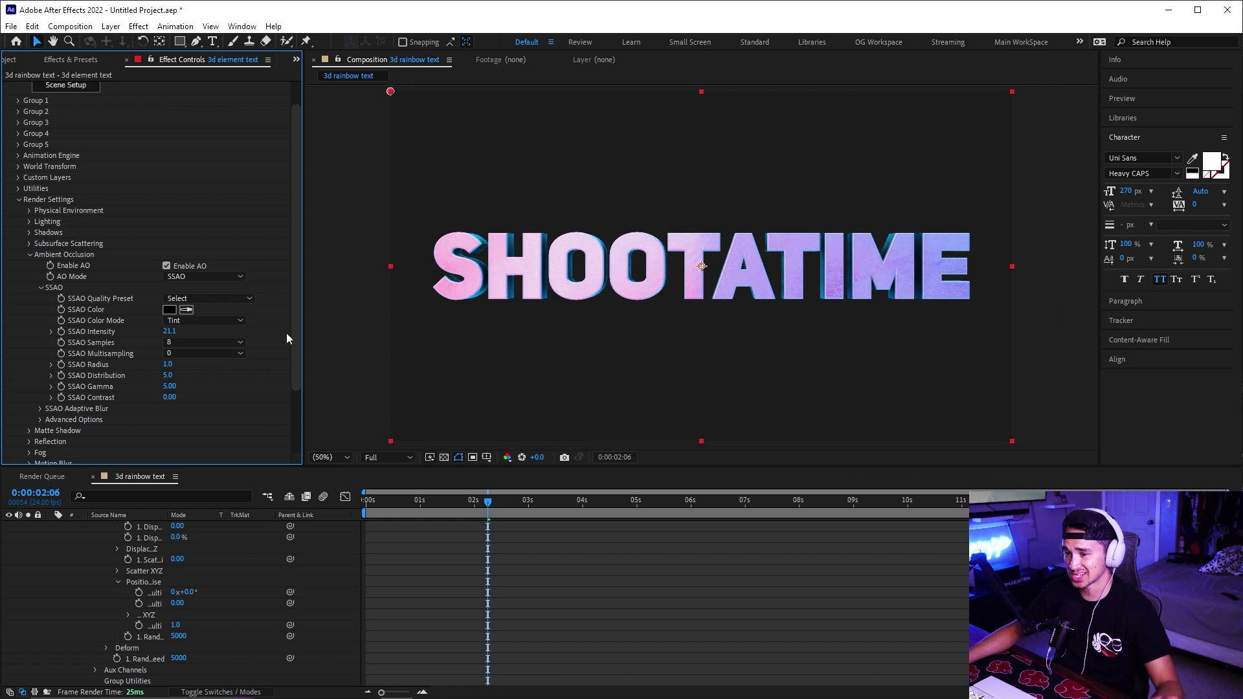
Set SSAO Samples to 64 and Multisampling to 16
click(214, 342)
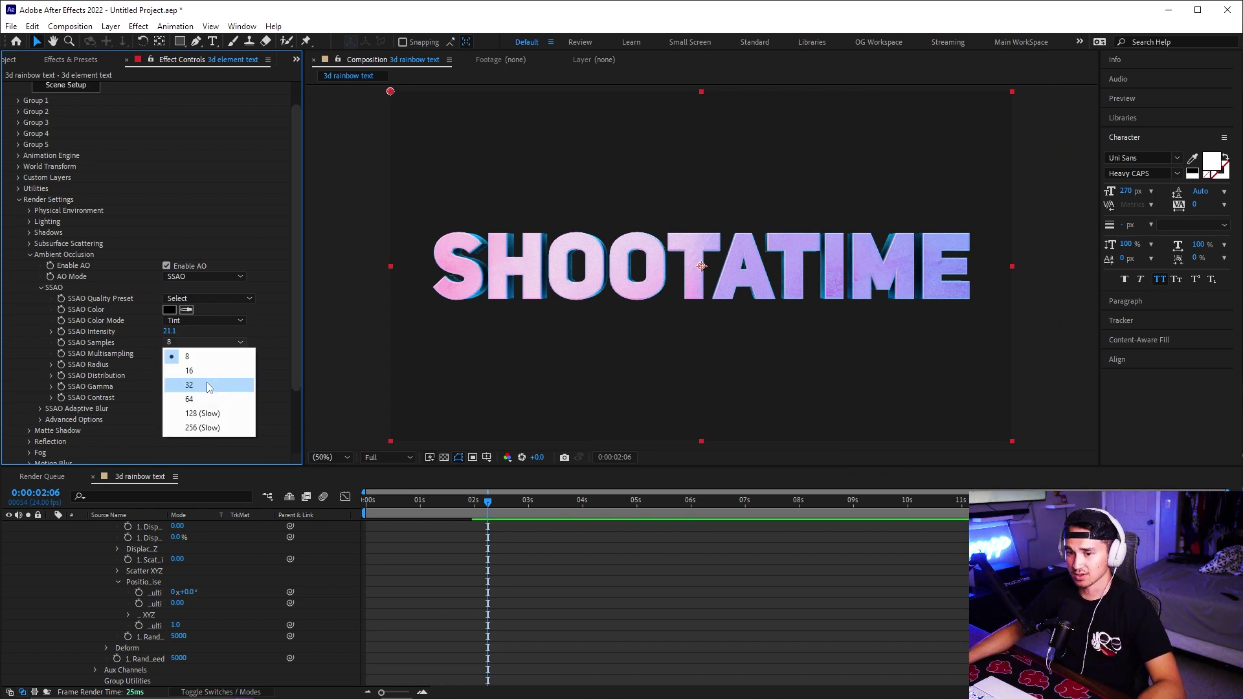
click(200, 403)
click(197, 356)
click(195, 438)
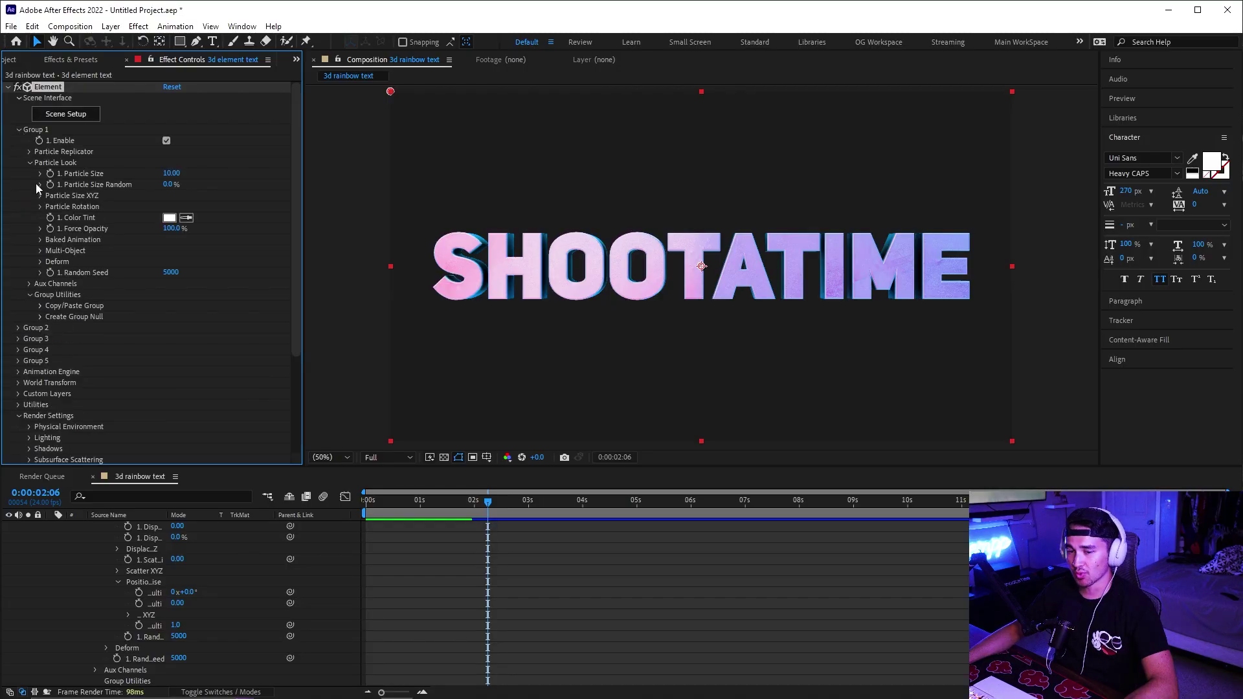
Enable Element's Bend deform with a 90° direction and a bend angle of about 73°
click(41, 261)
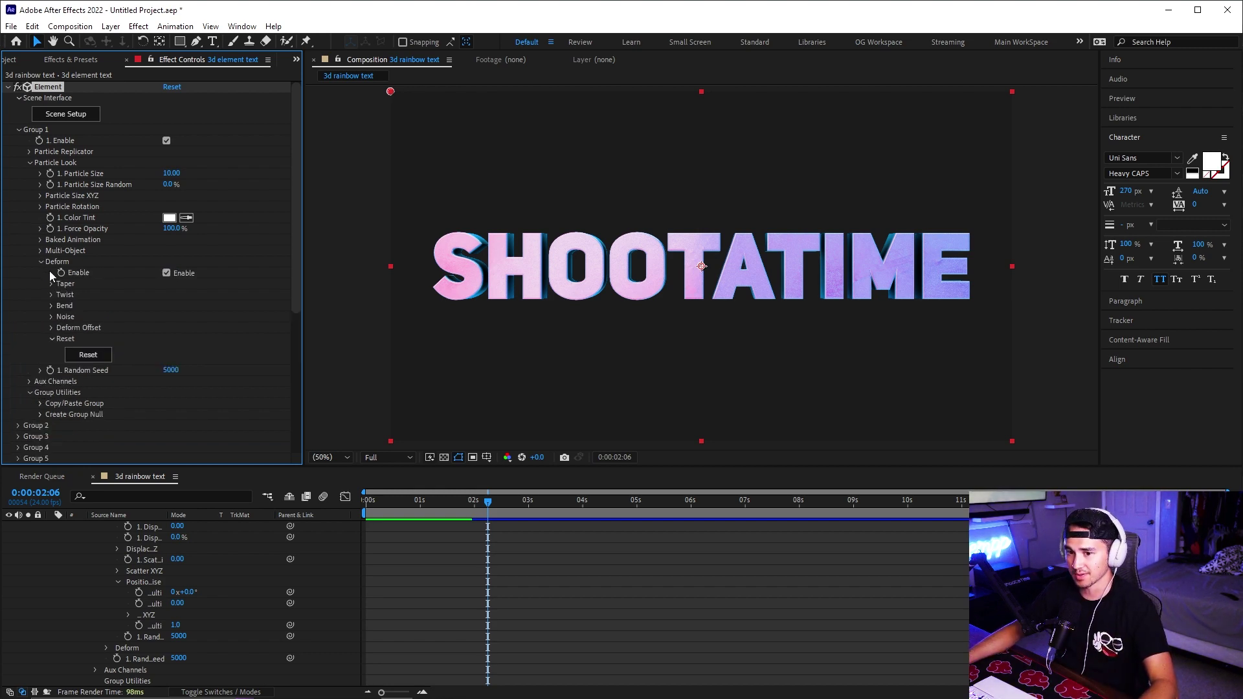
click(50, 305)
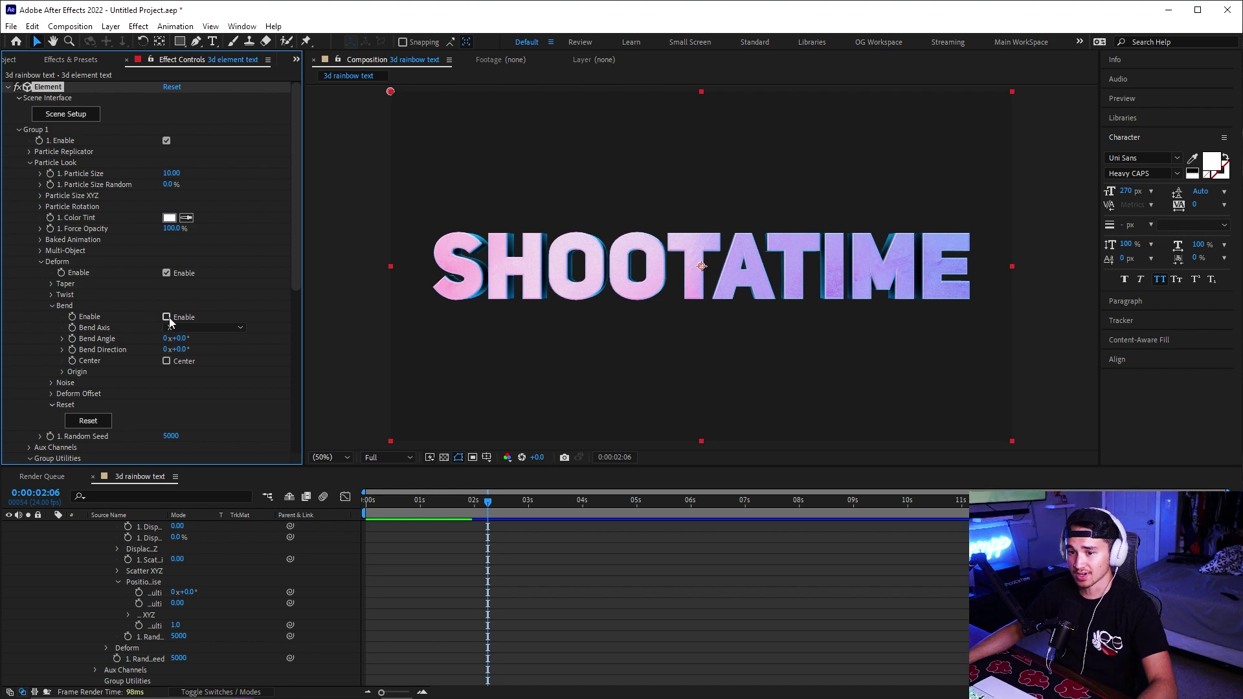
text(90)
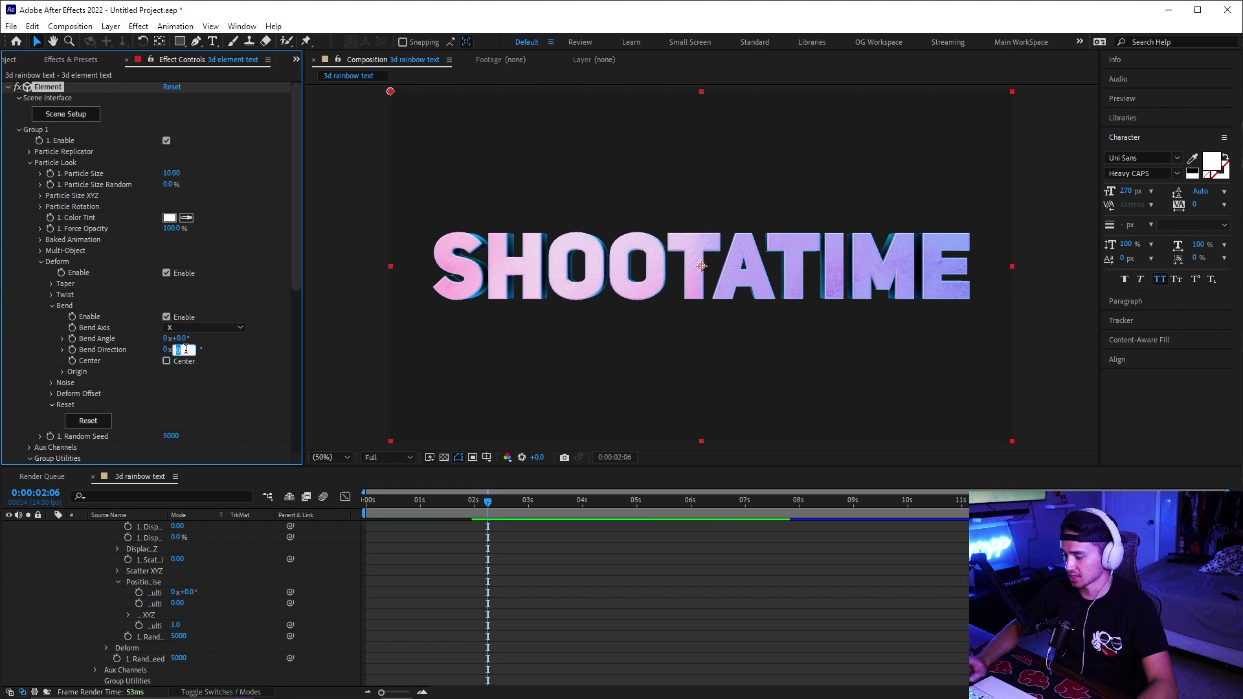
key(Return)
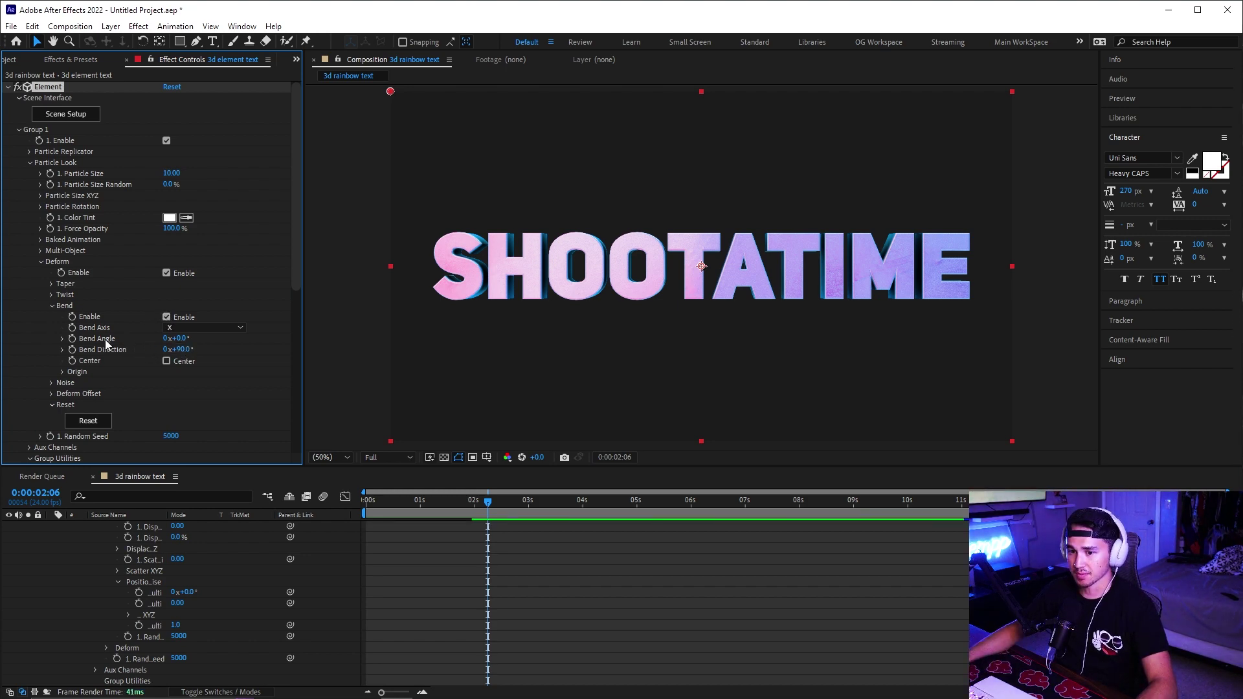
drag(182, 342, 231, 342)
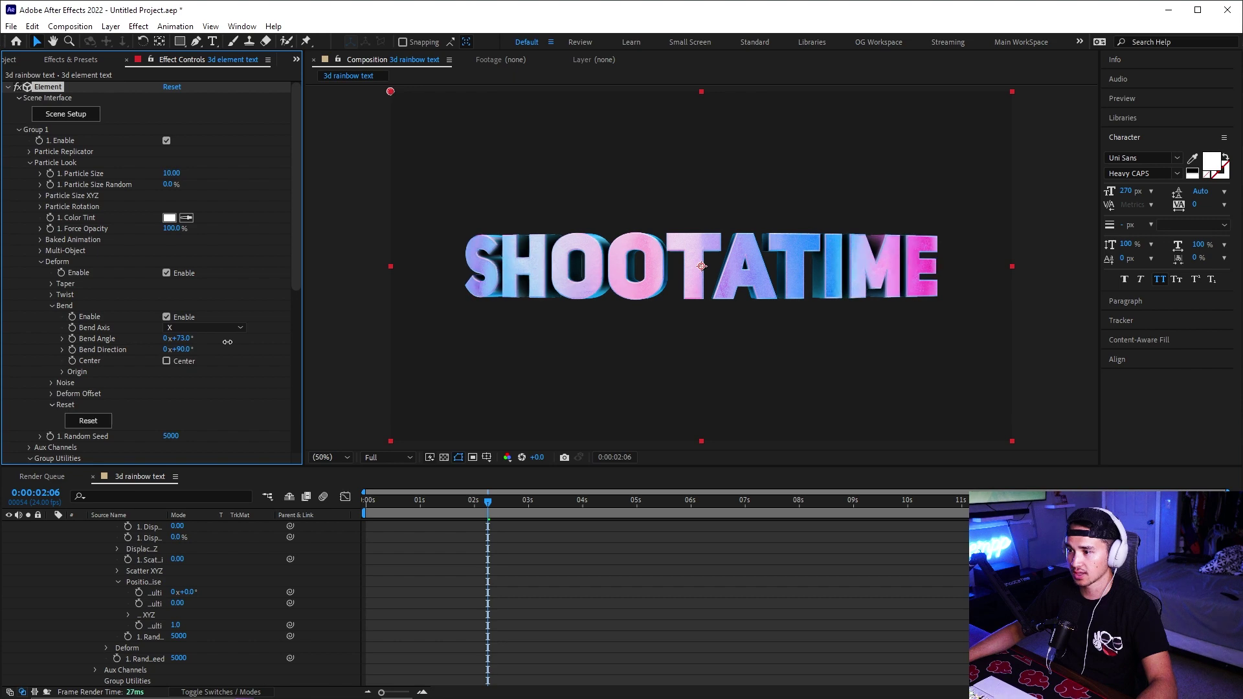
Tilt the text back with Particle Replicator X Rotation of about 15°
click(30, 163)
click(28, 152)
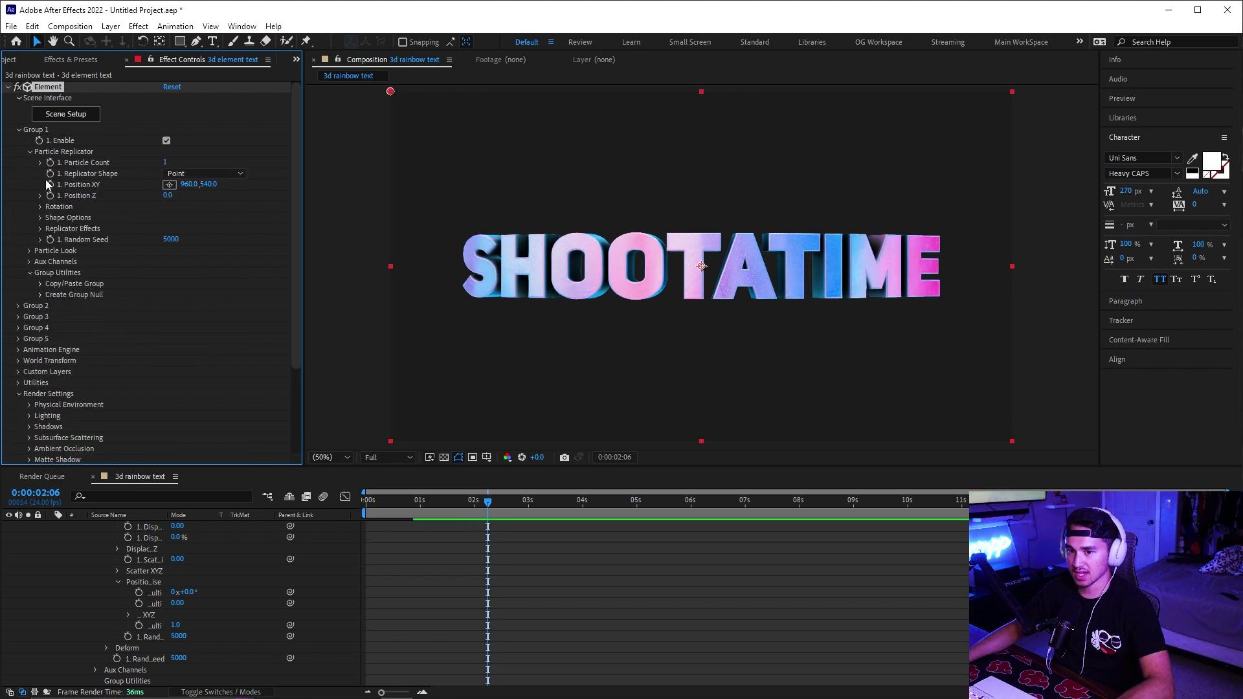
click(38, 207)
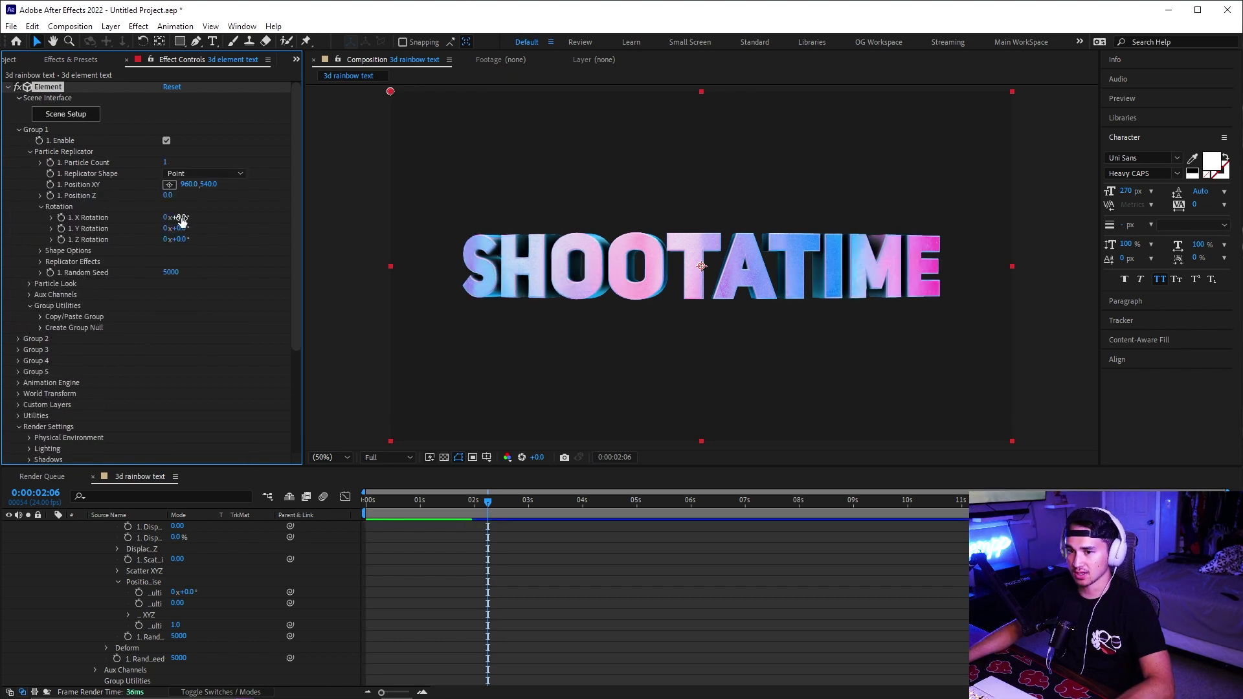
mouse_move(177, 217)
mouse_down()
mouse_move(189, 219)
mouse_move(172, 219)
mouse_up()
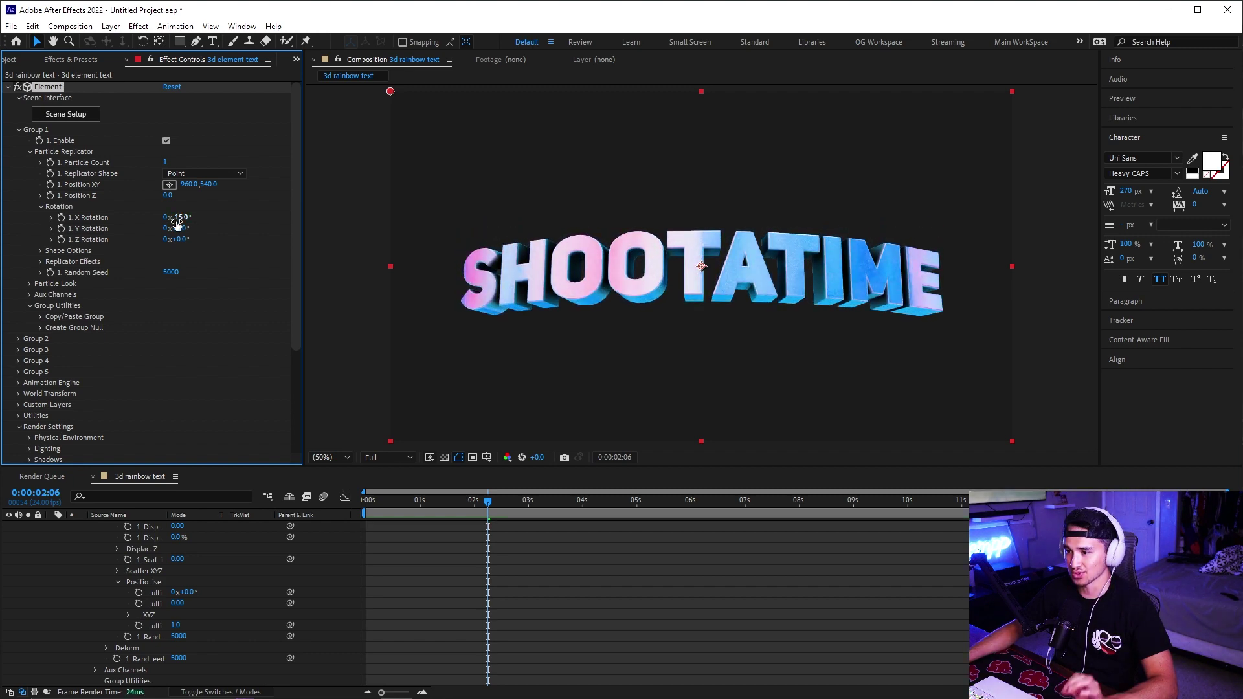
key(ctrl+5)
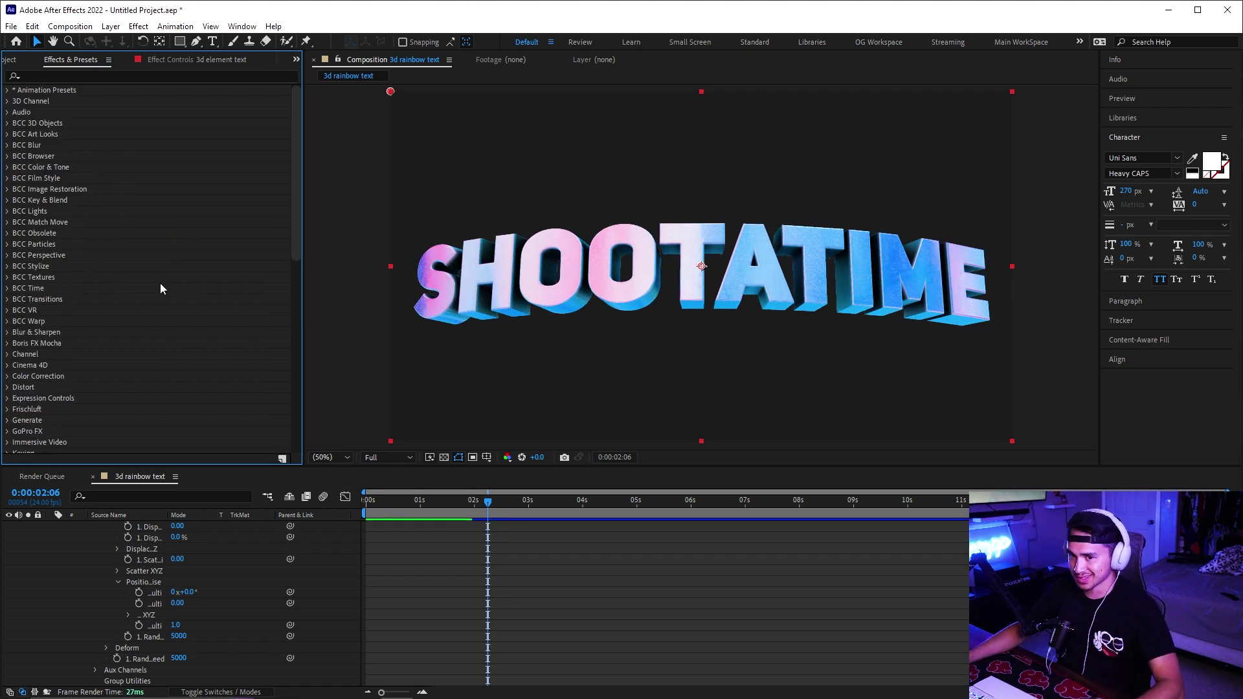
Search 's_ps' and drop Sapphire S_PseudoColor onto the 3d element text layer
click(42, 76)
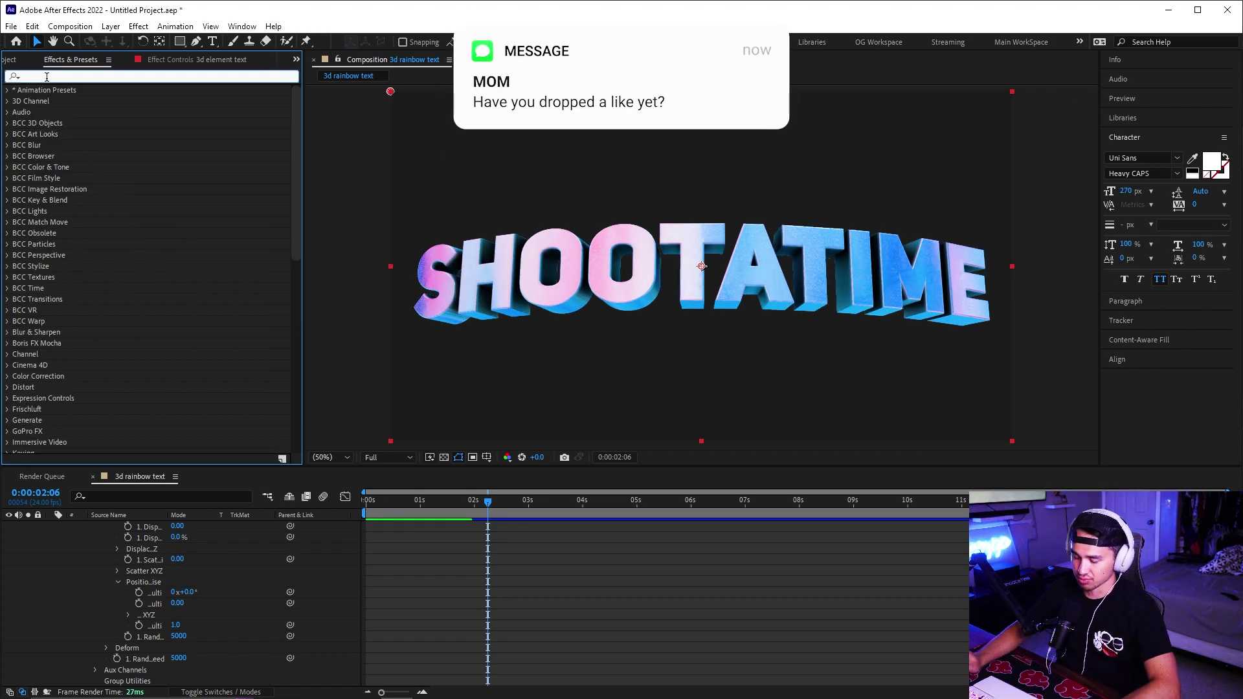
text(s)
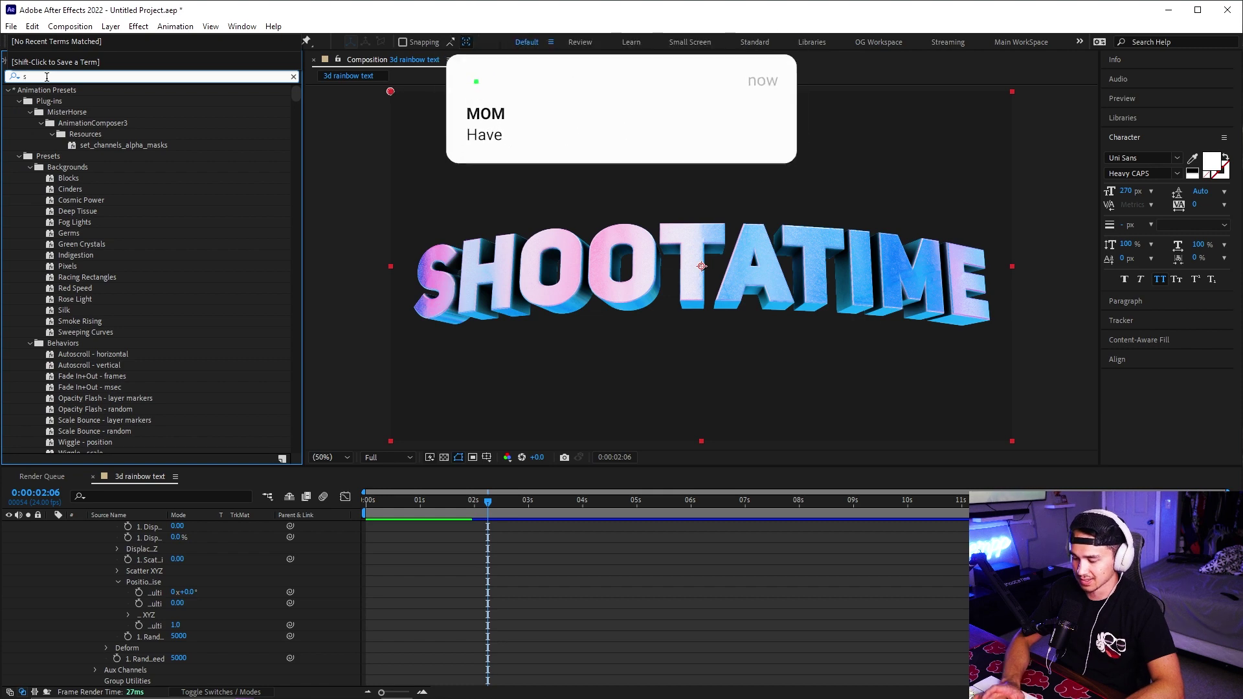
text(_psu)
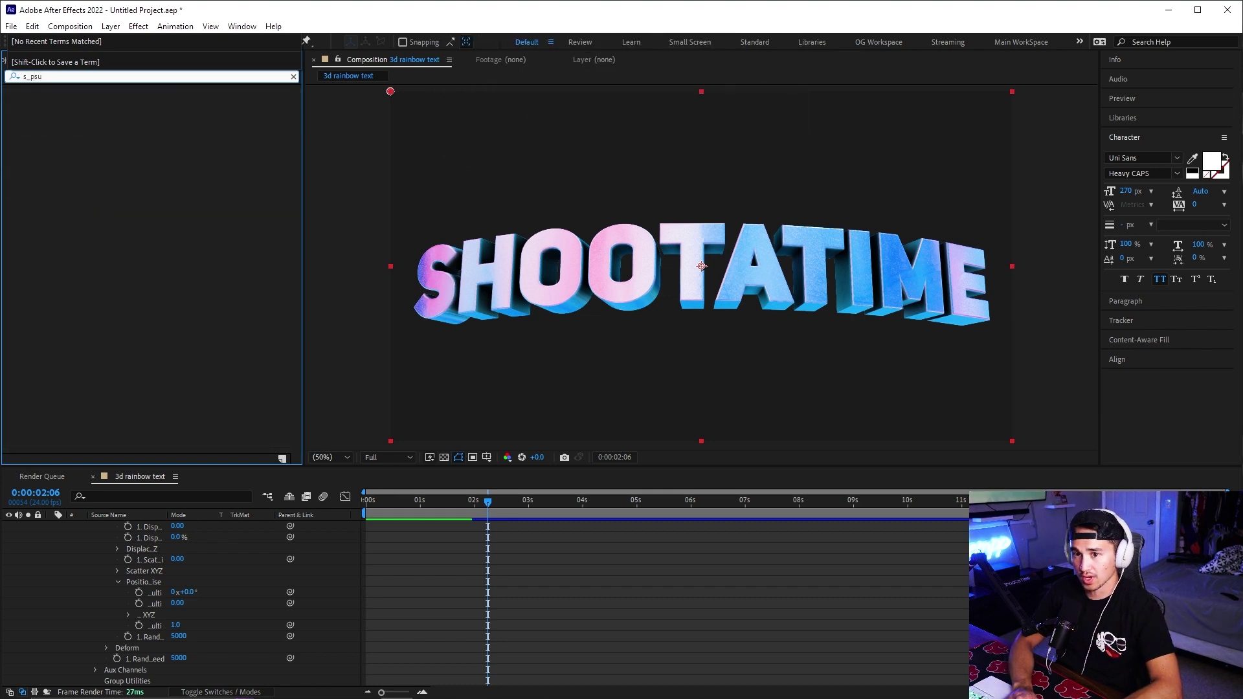
key(BackSpace)
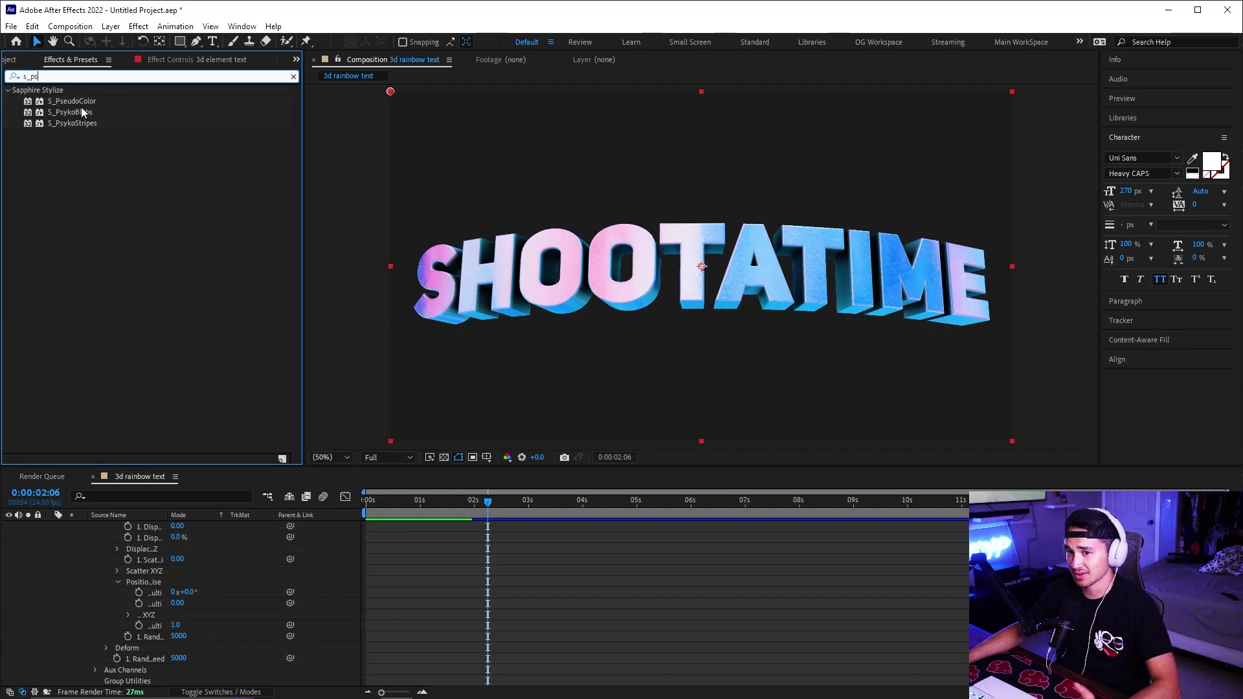
double_click(81, 104)
drag(74, 104, 387, 526)
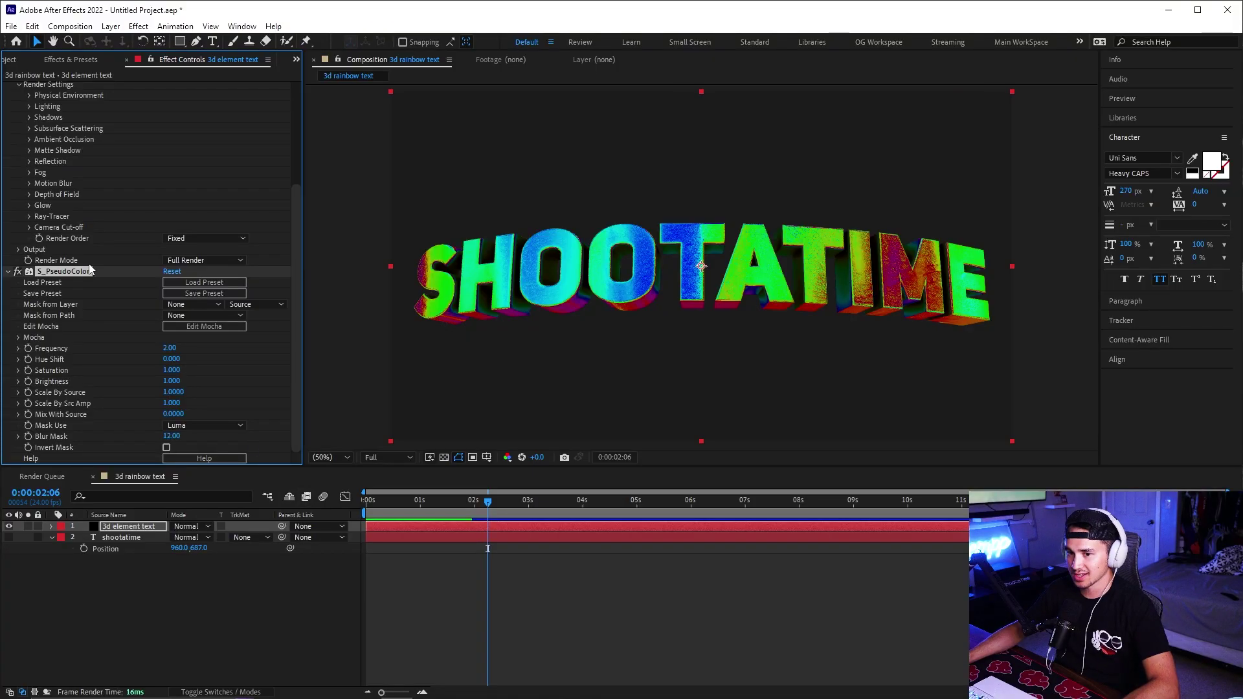
scroll(91, 269, up, 5)
click(62, 63)
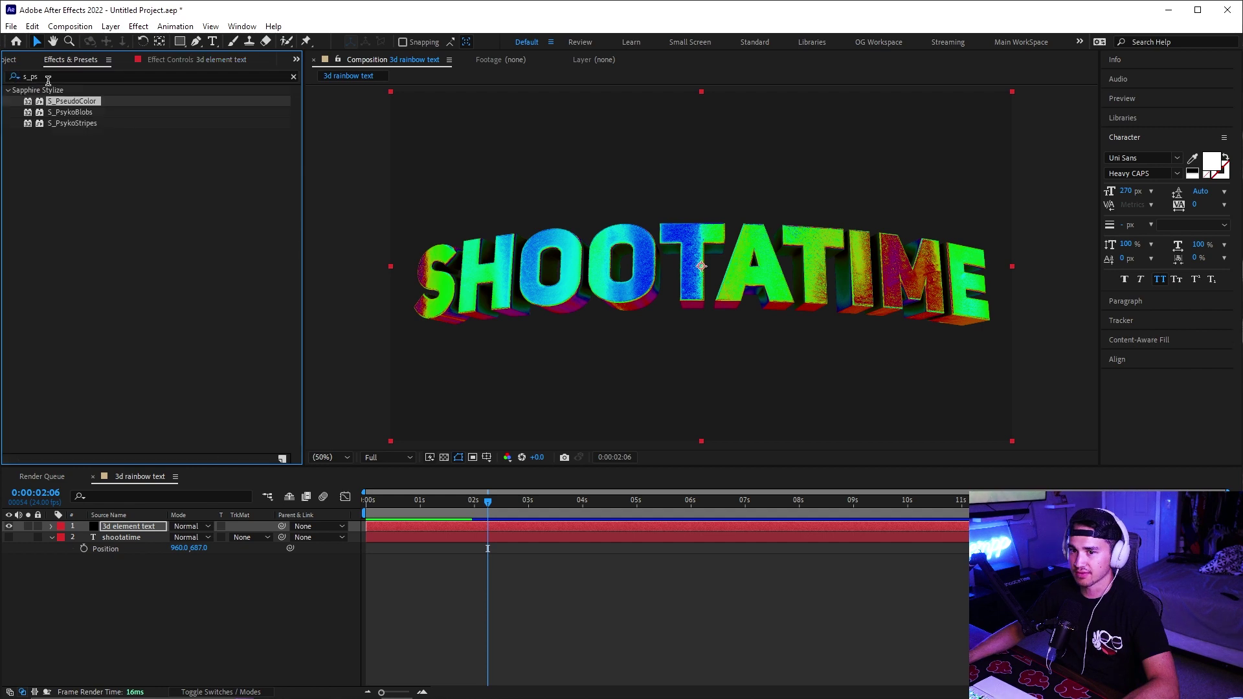
Search 'deep glow', apply Deep Glow to the text layer, and collapse all effects
click(13, 80)
text(deep)
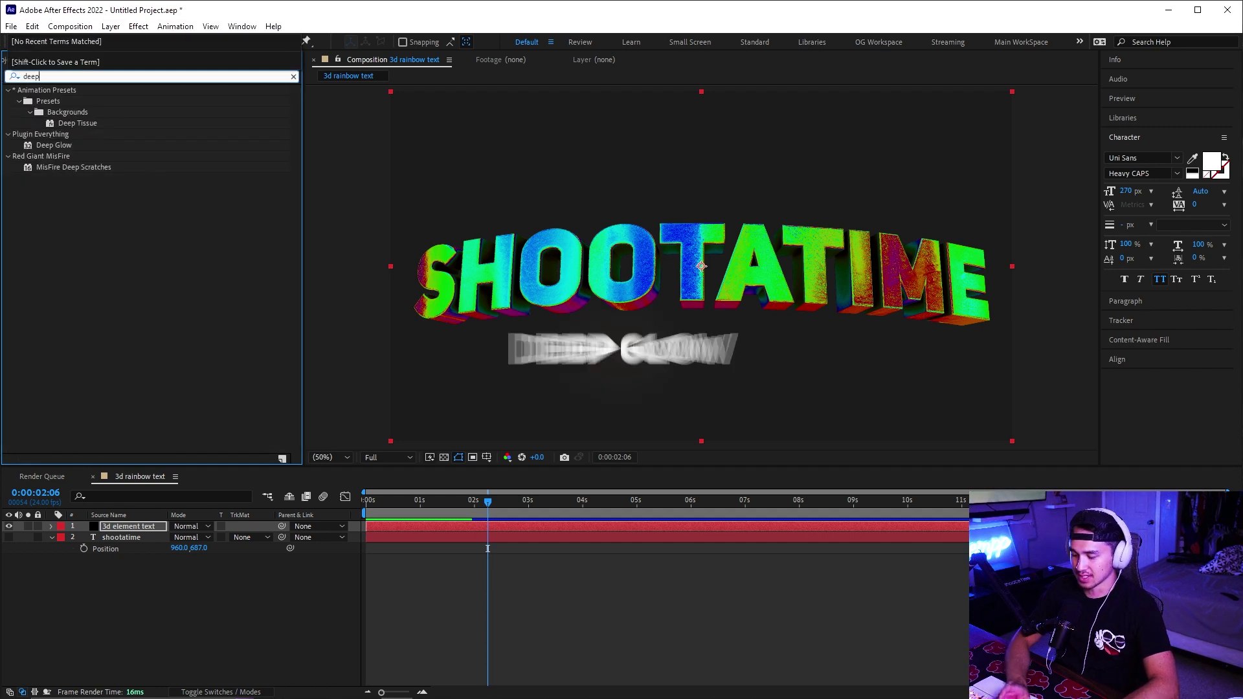
text( glow)
drag(54, 101, 375, 531)
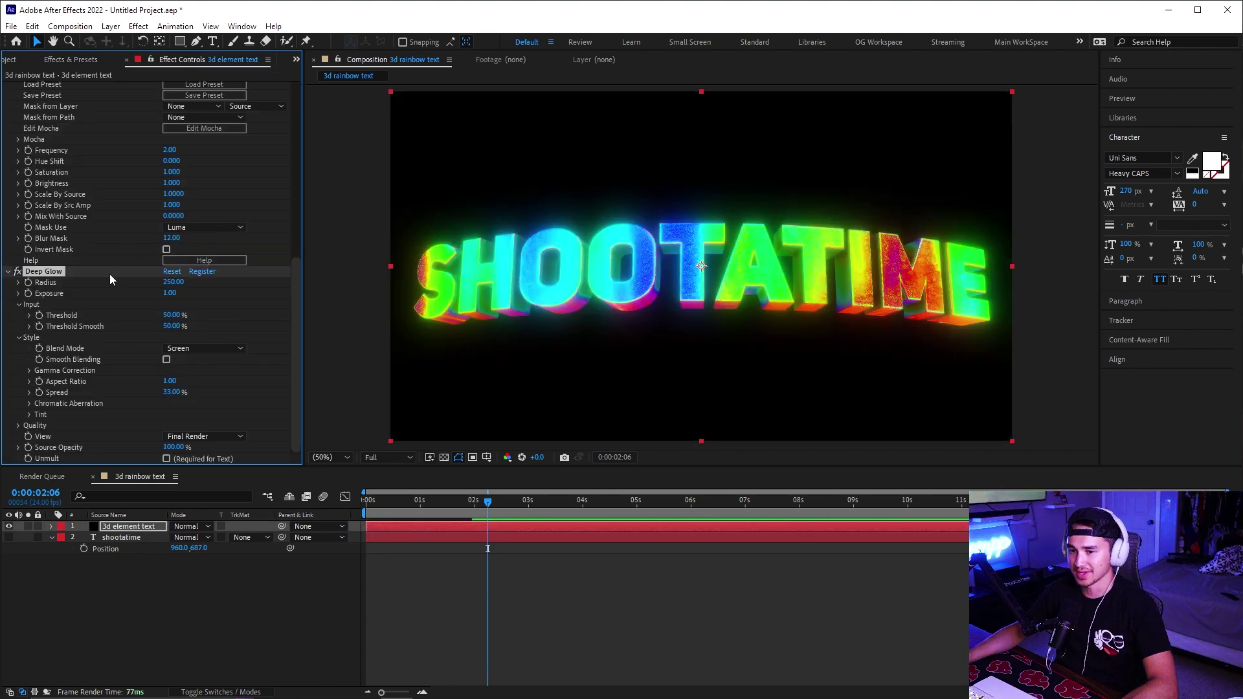
key(ctrl+grave)
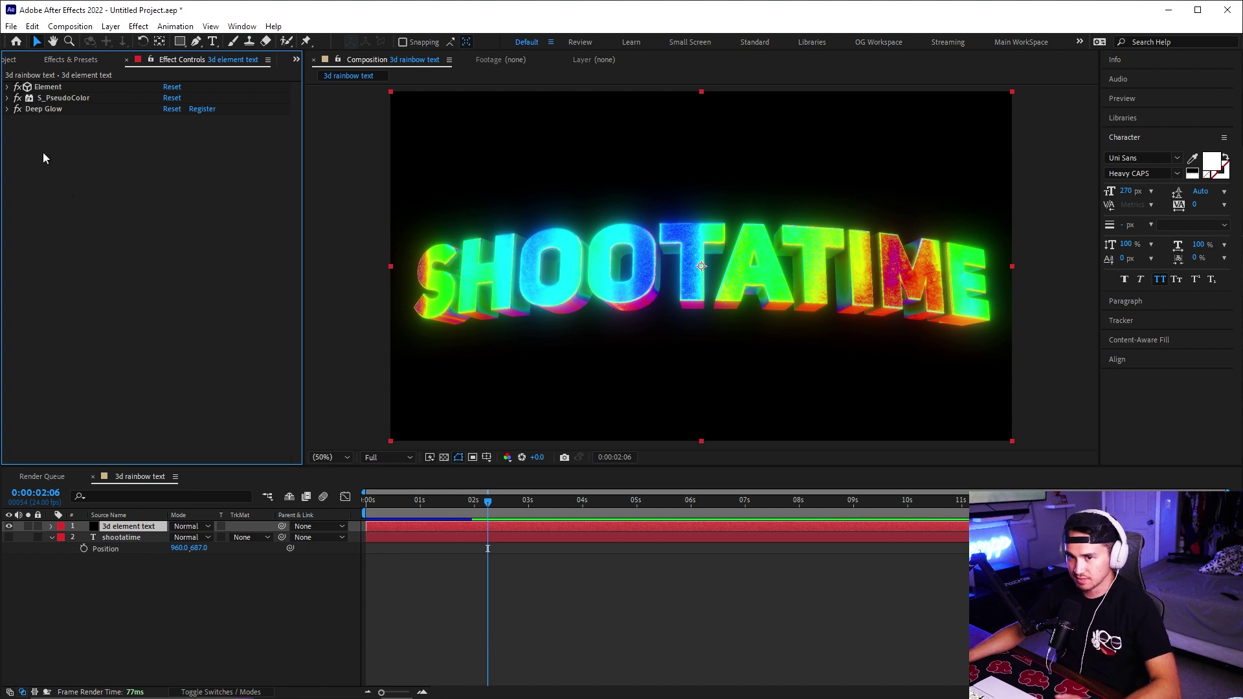
Set the S_PseudoColor Frequency to 5
click(8, 99)
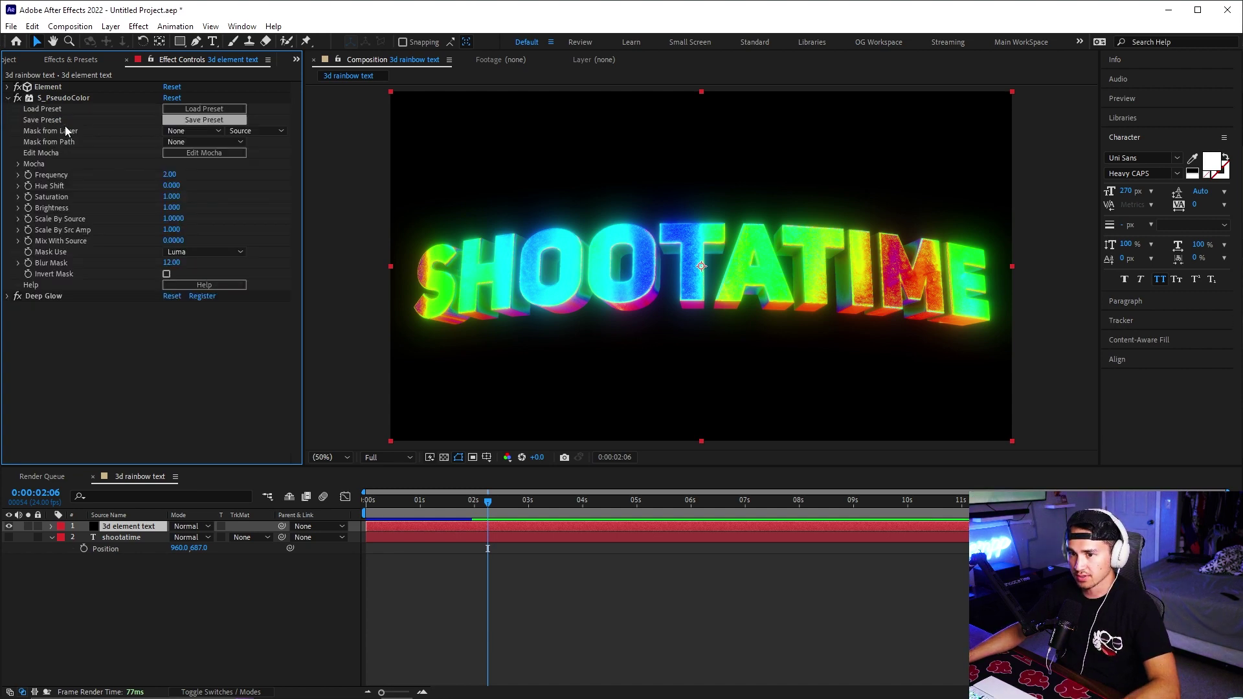
click(173, 176)
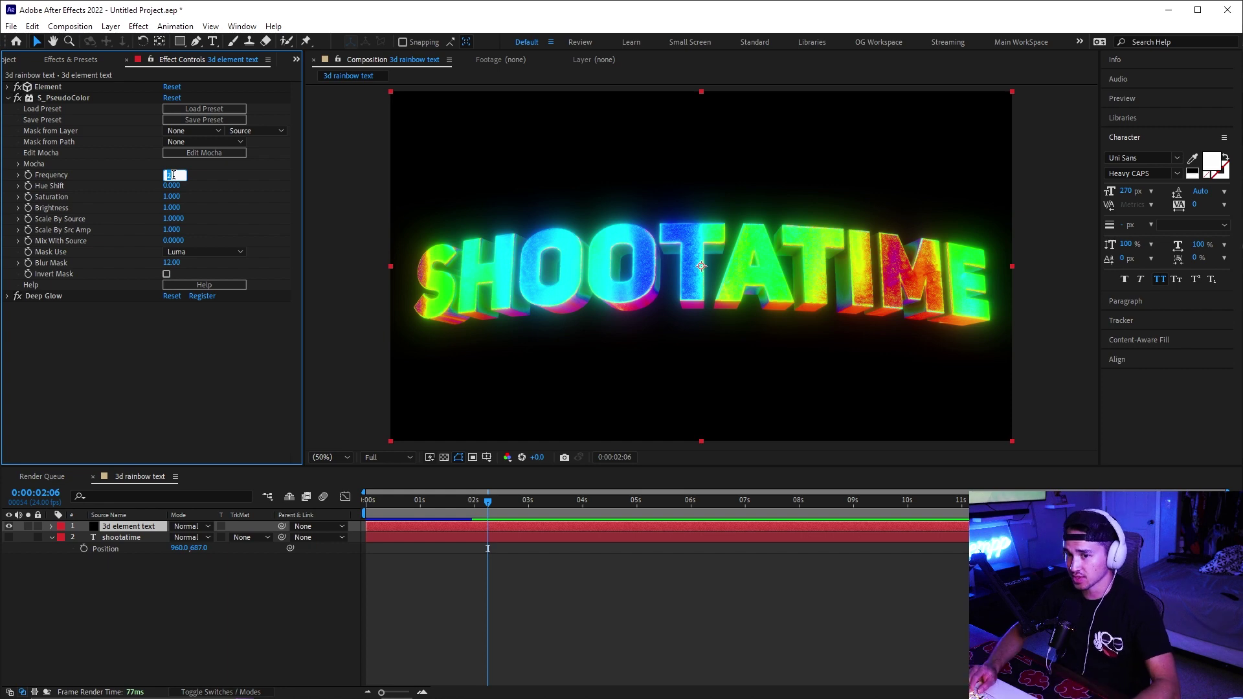
text(5)
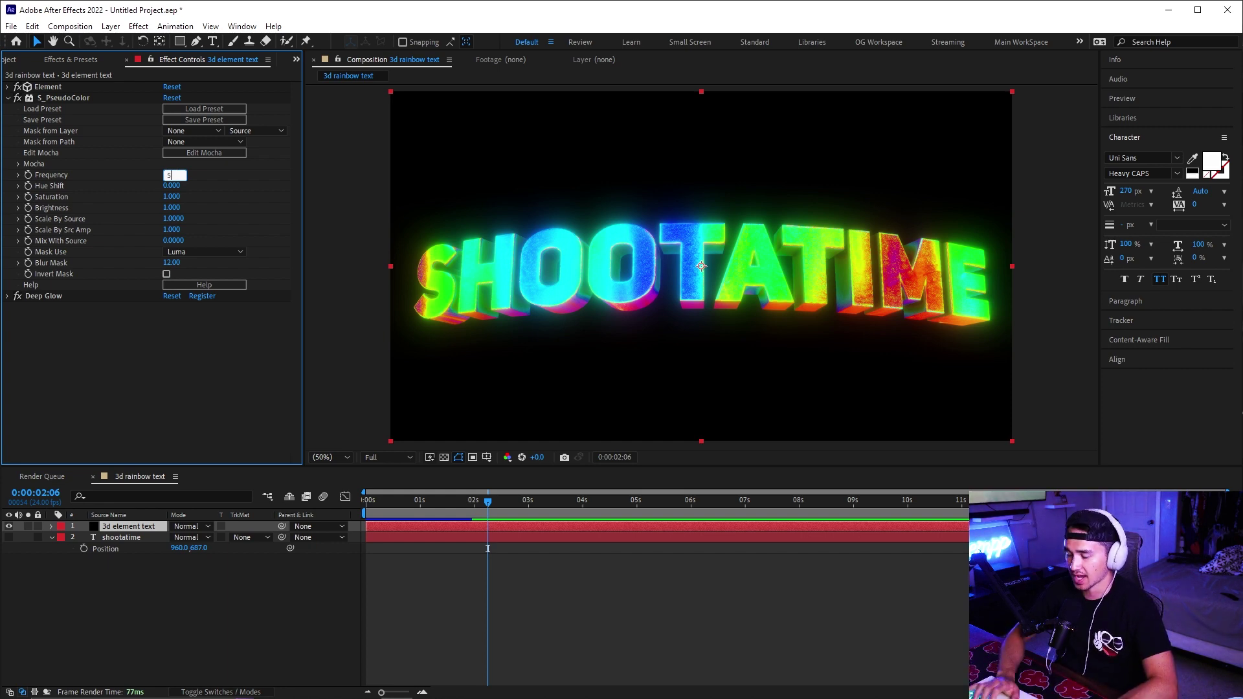
click(19, 97)
click(8, 98)
Tune Deep Glow to Radius 410, Exposure 1.50 and Threshold 56%
click(8, 109)
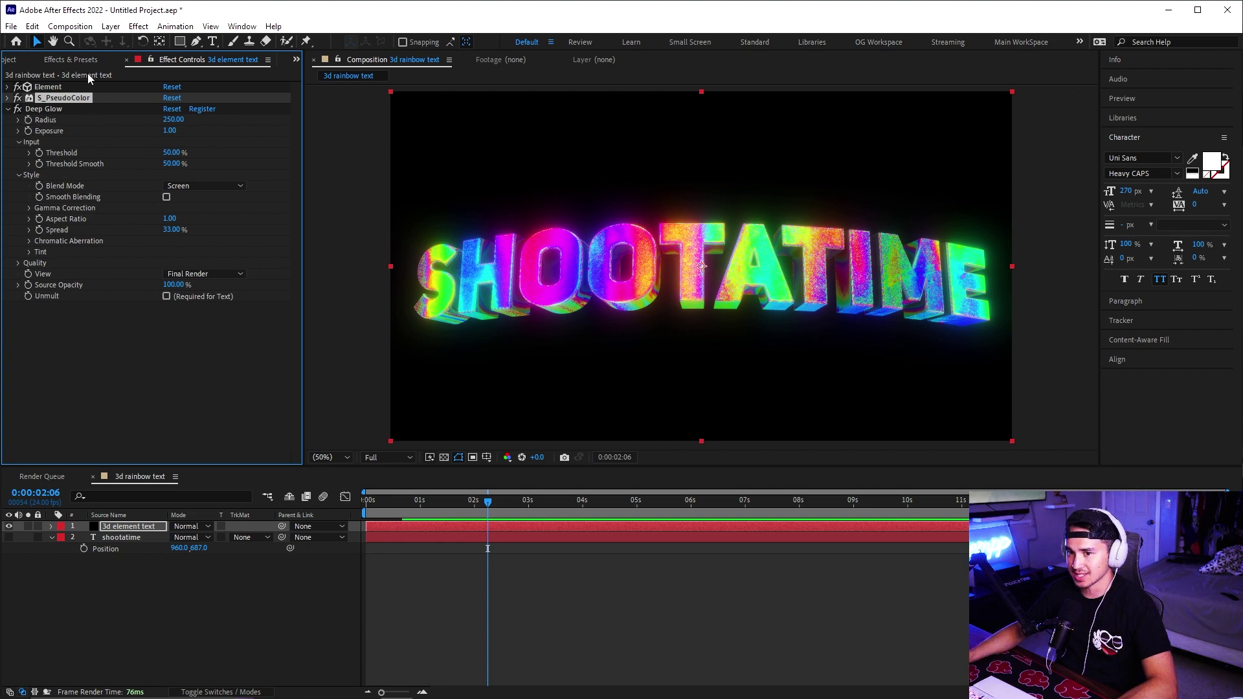
click(175, 119)
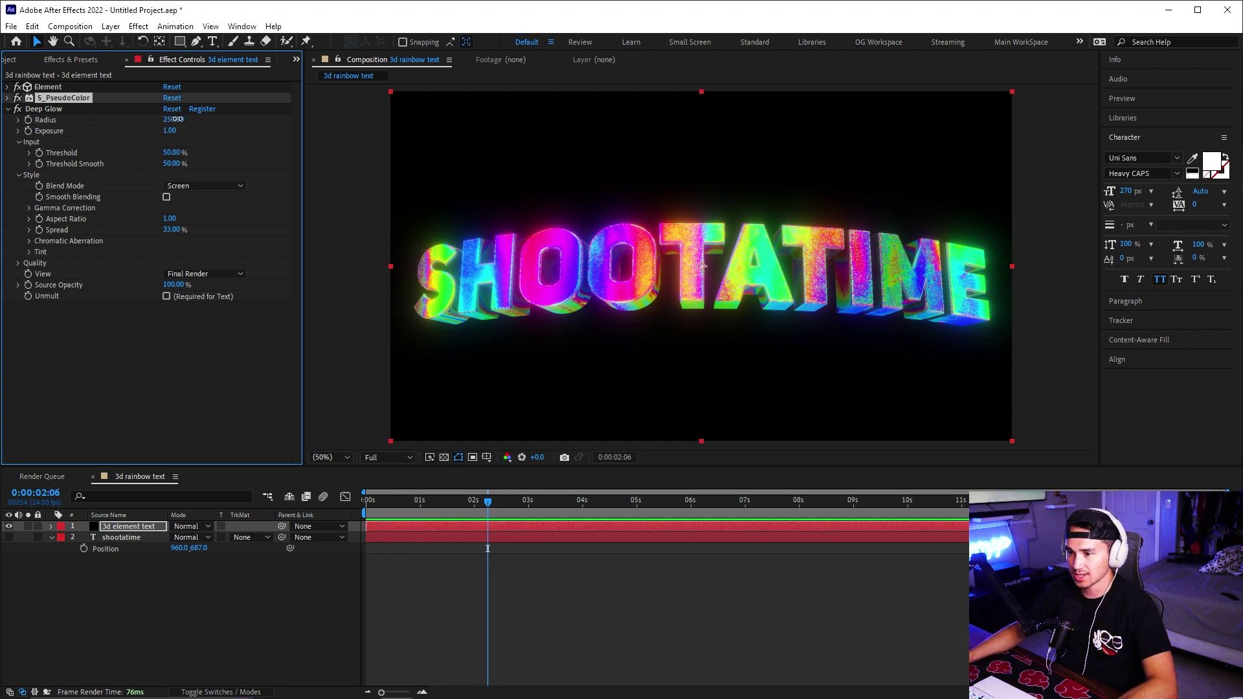
drag(182, 119, 188, 120)
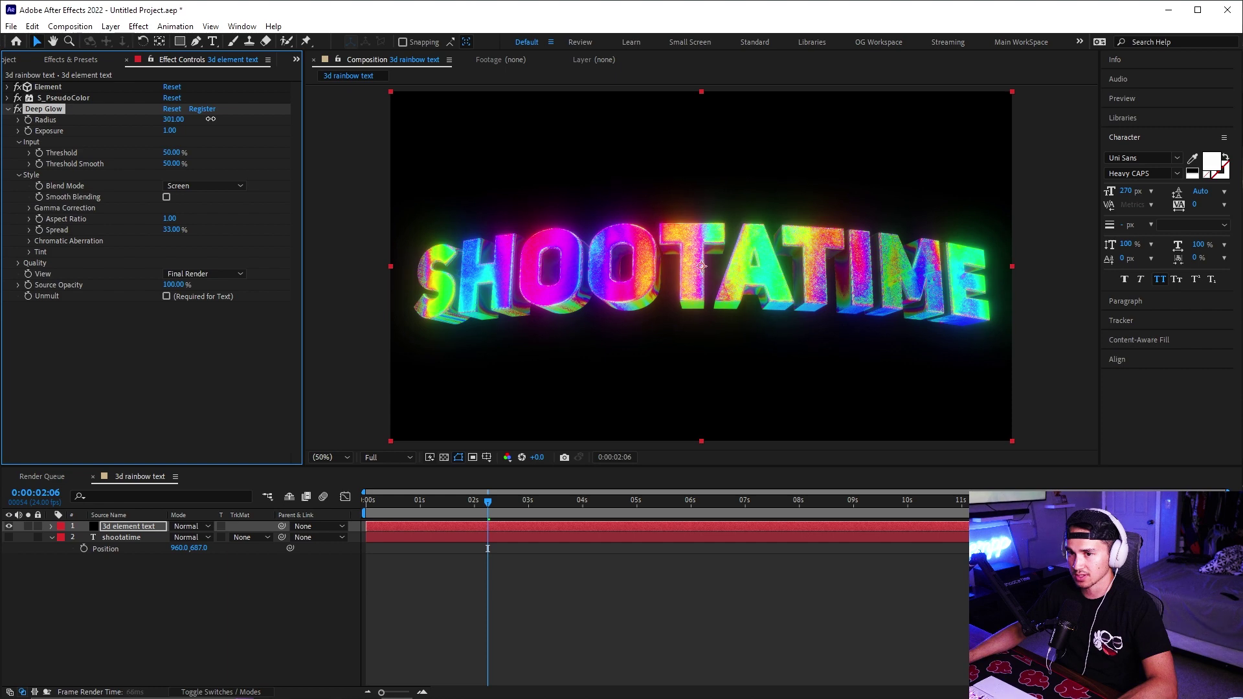
drag(246, 115, 273, 110)
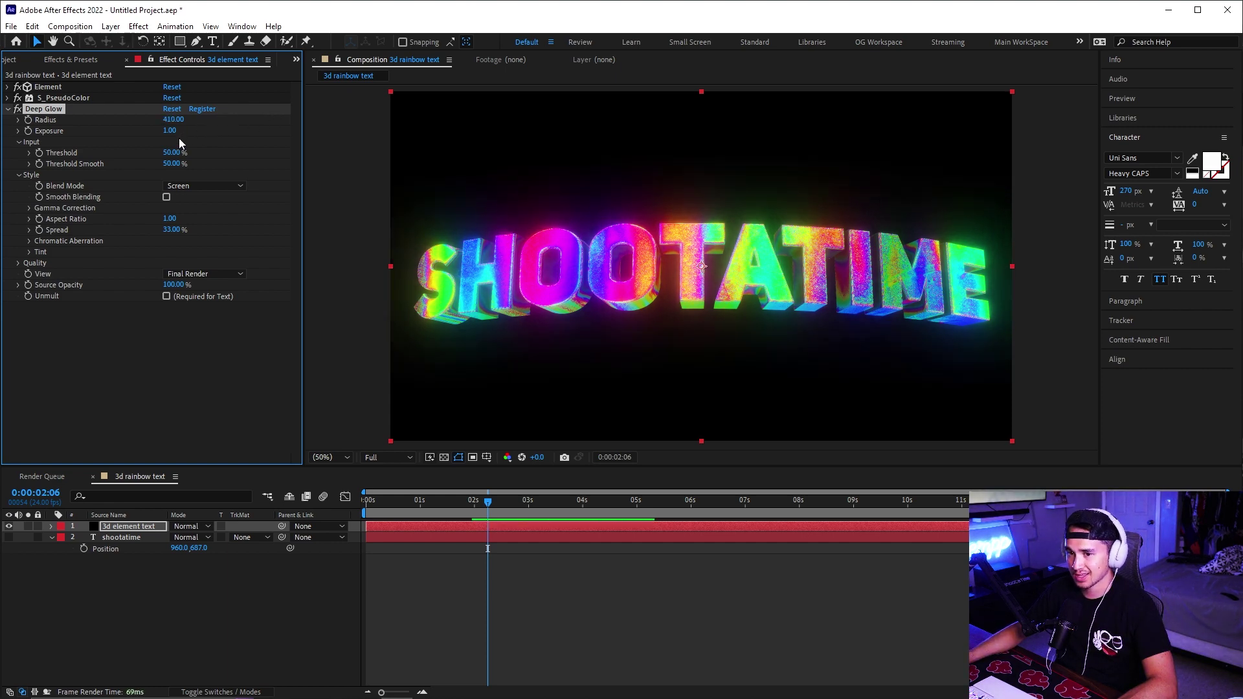
drag(172, 131, 204, 130)
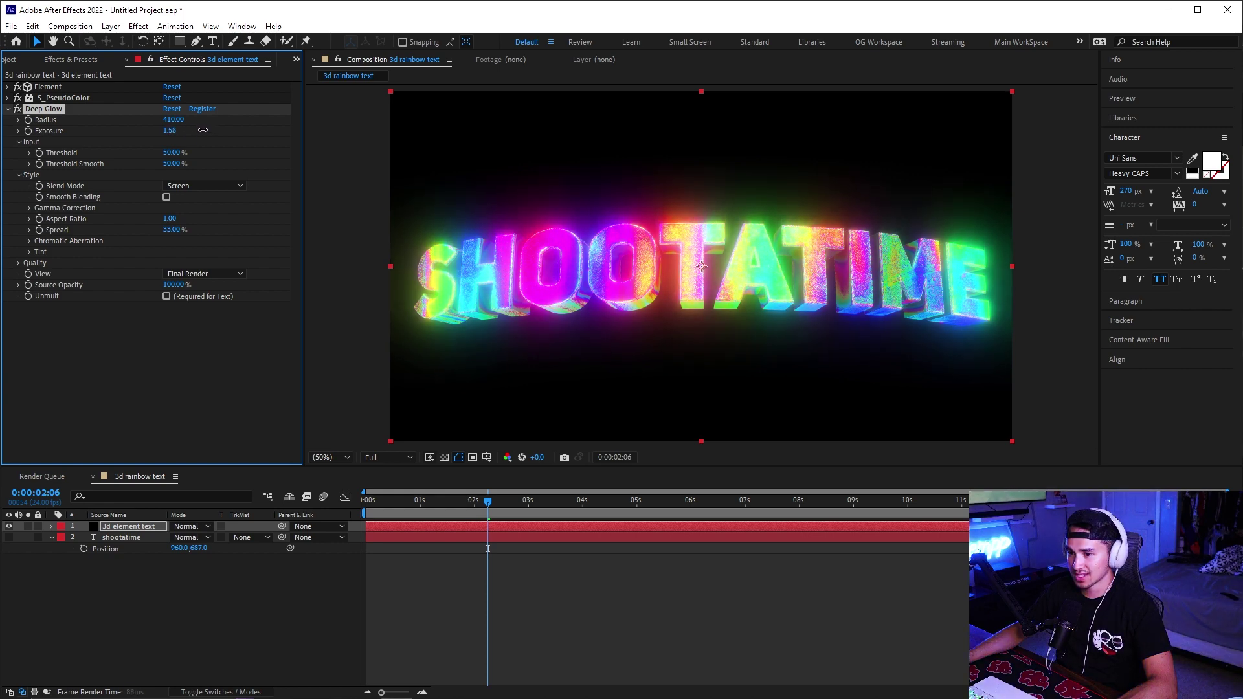
drag(193, 130, 204, 132)
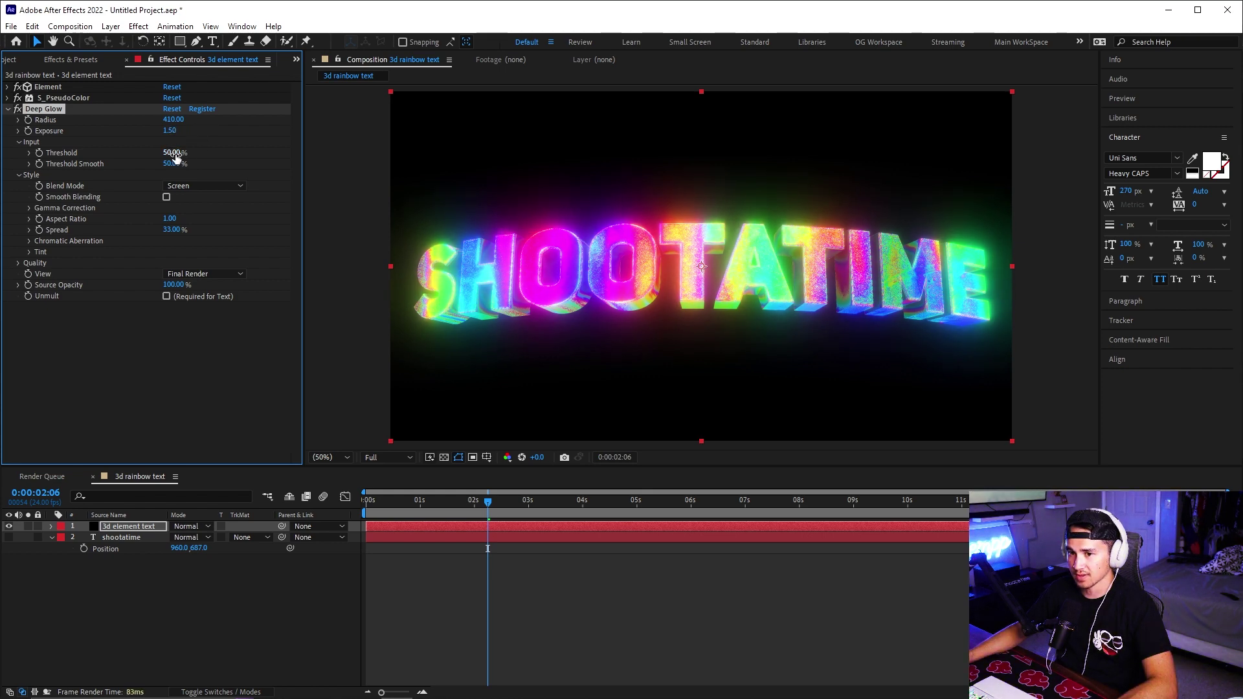
drag(166, 154, 160, 154)
key(ctrl+grave)
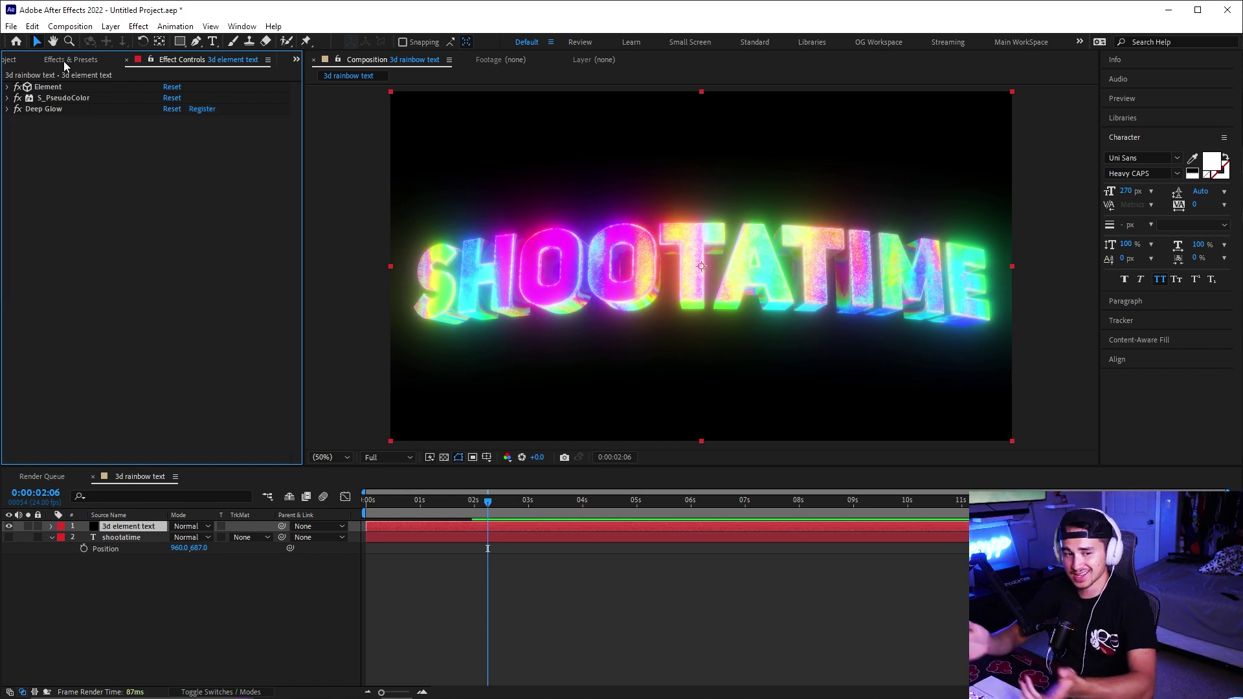
Apply S_ZGlow to the text layer with Brightness 0.620, Width Near 19.06, Width Far 212.00
click(64, 61)
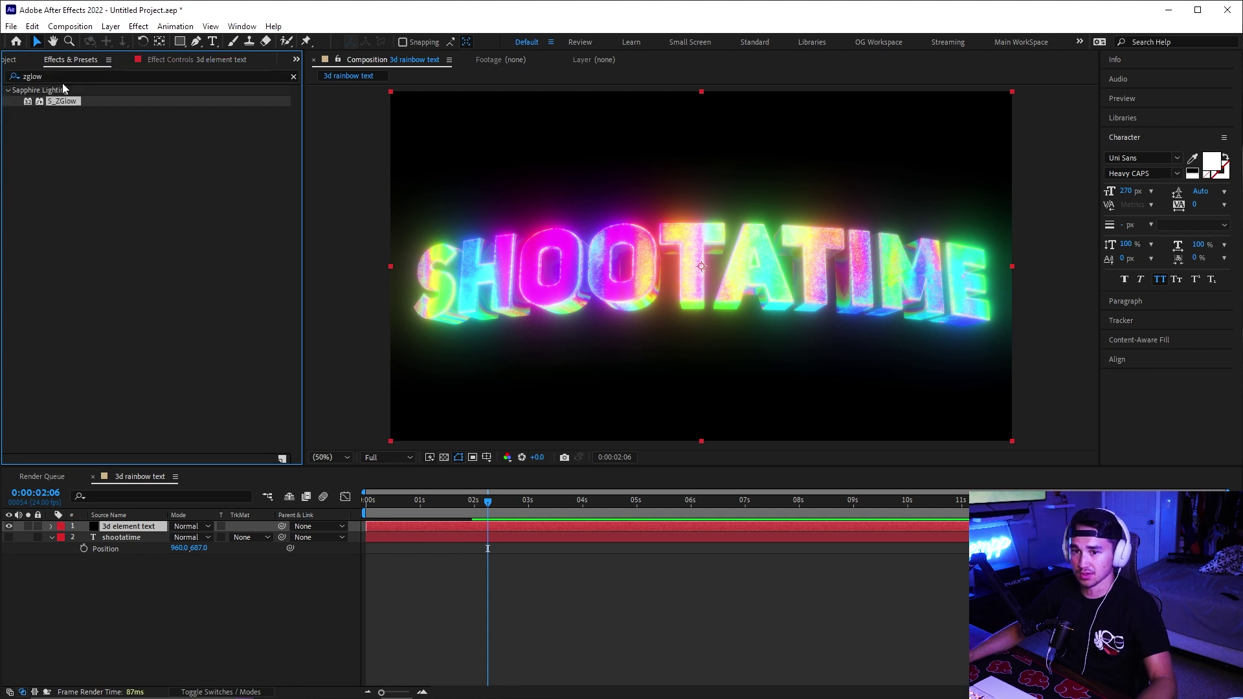
drag(67, 107, 395, 528)
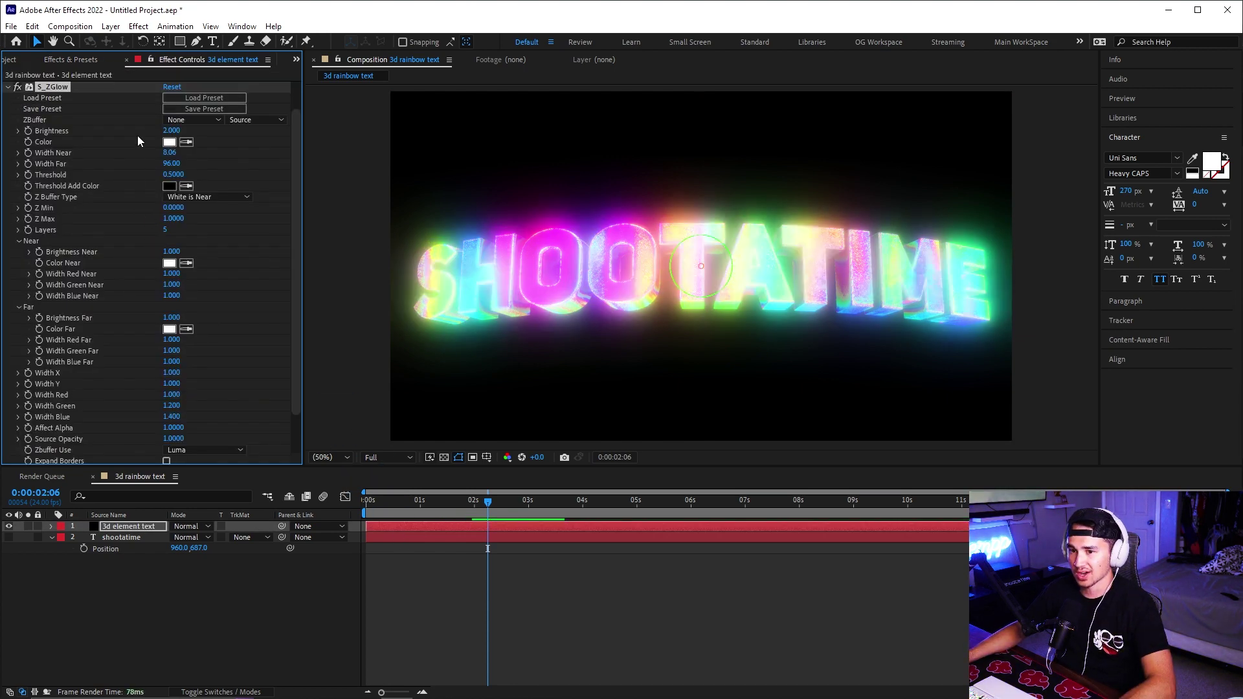
drag(170, 130, 90, 136)
drag(166, 158, 170, 158)
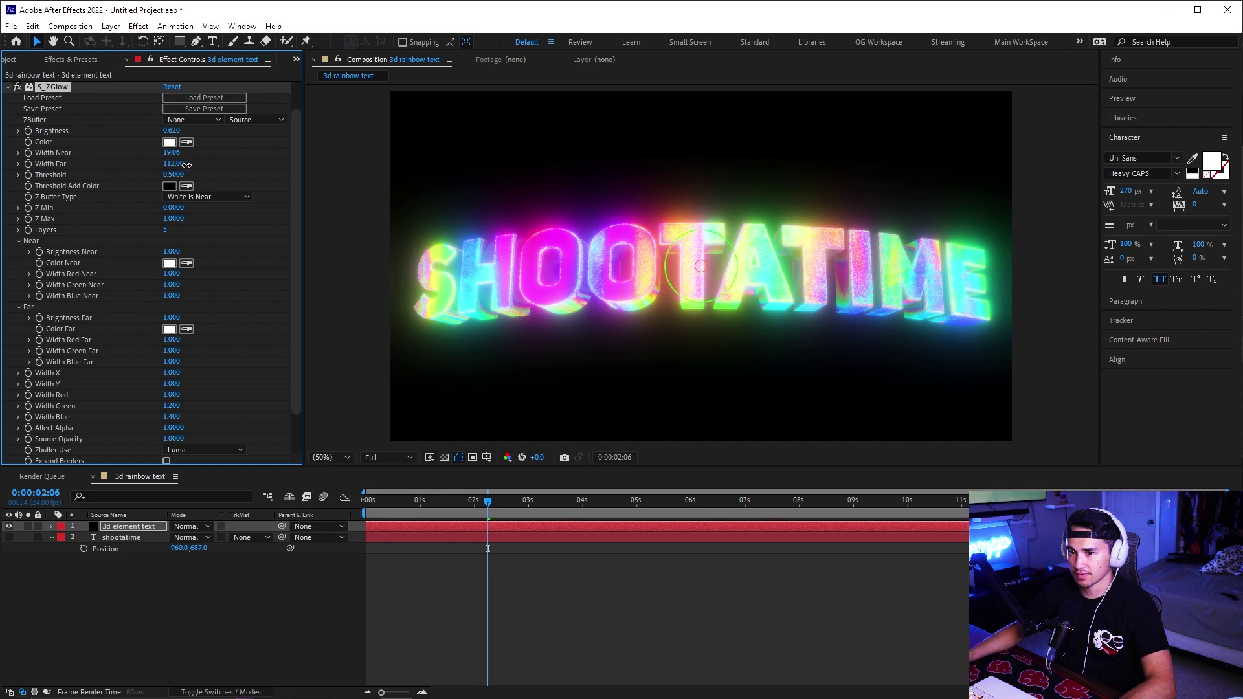
drag(179, 165, 239, 156)
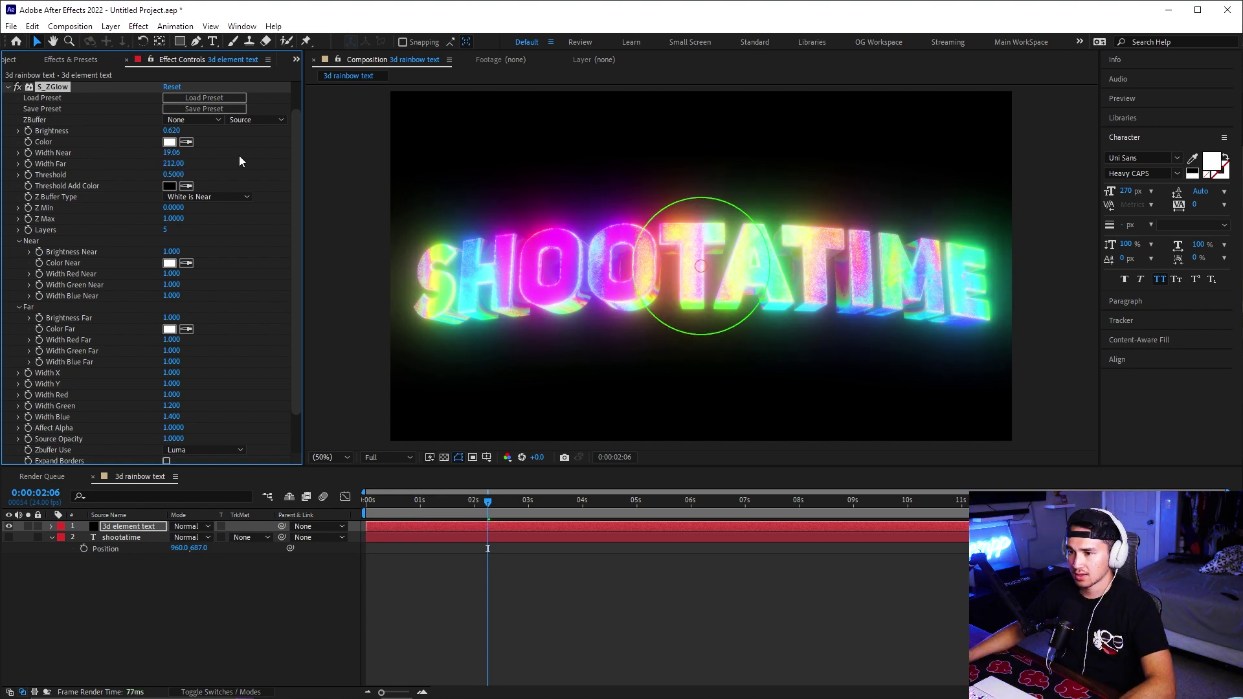